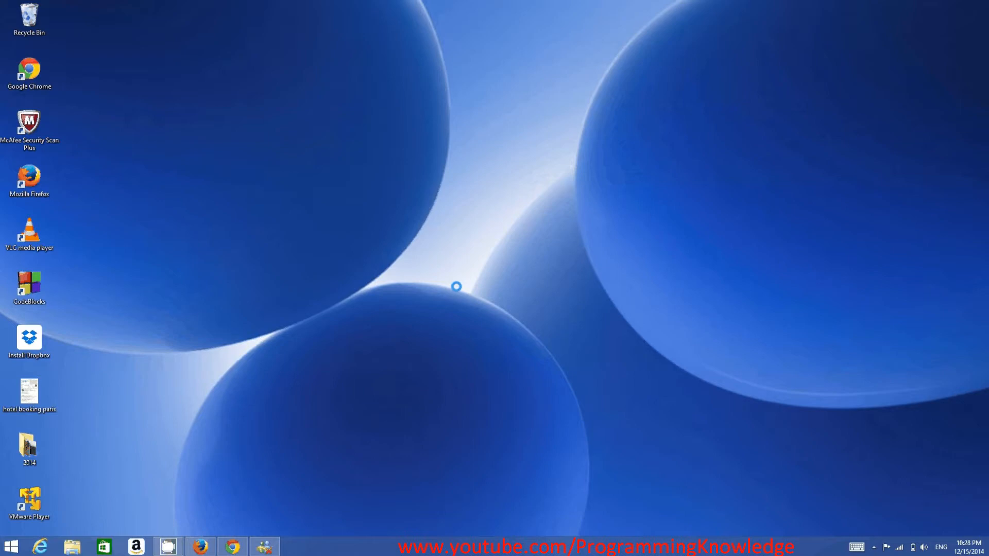
Switch to Firefox and search the web for "eclipse ide" from the start page
mouse_move(200, 547)
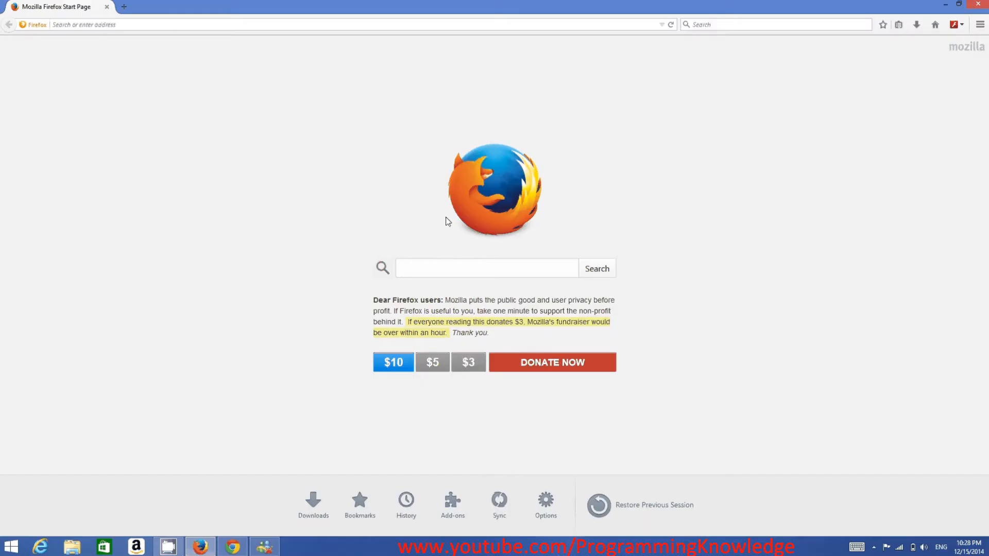
left_click(432, 267)
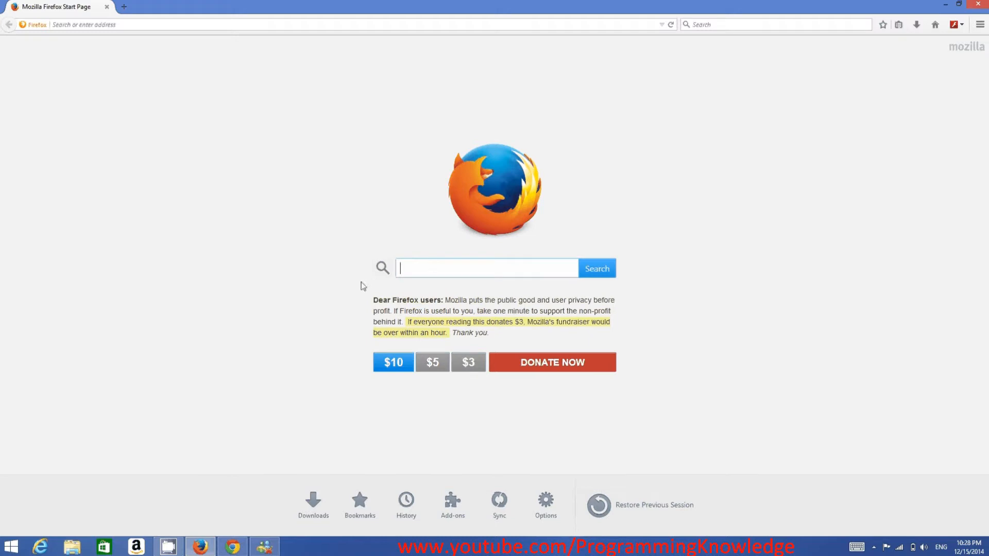
type("ec")
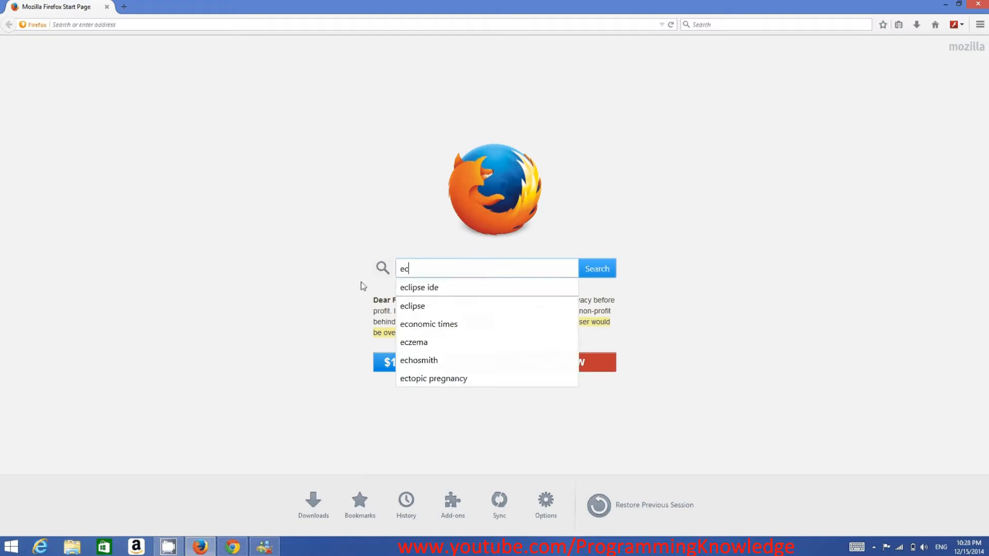
key("Down")
key("Return")
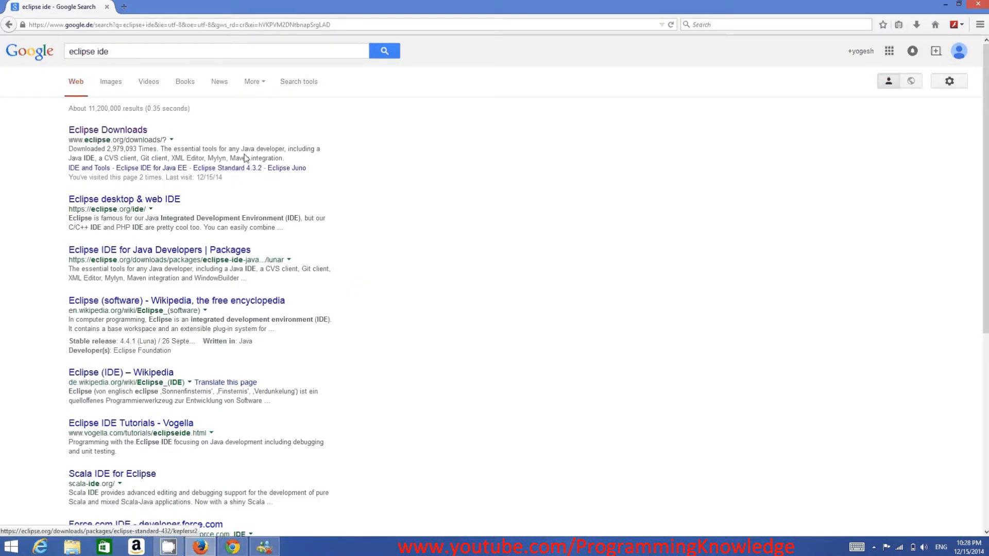
Open the Eclipse Downloads result and go to the main packages page on eclipse.org
left_click(119, 132)
left_click(120, 132)
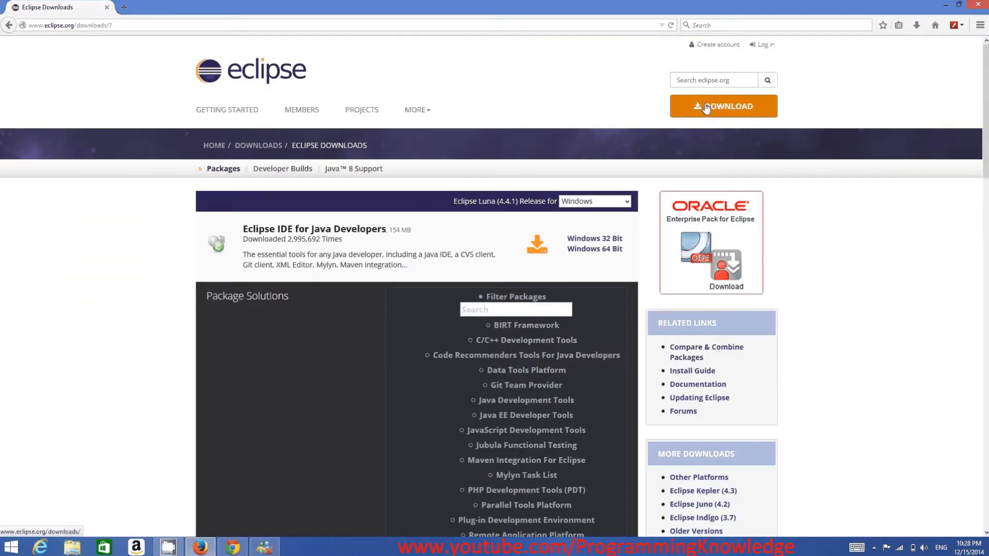
left_click(721, 106)
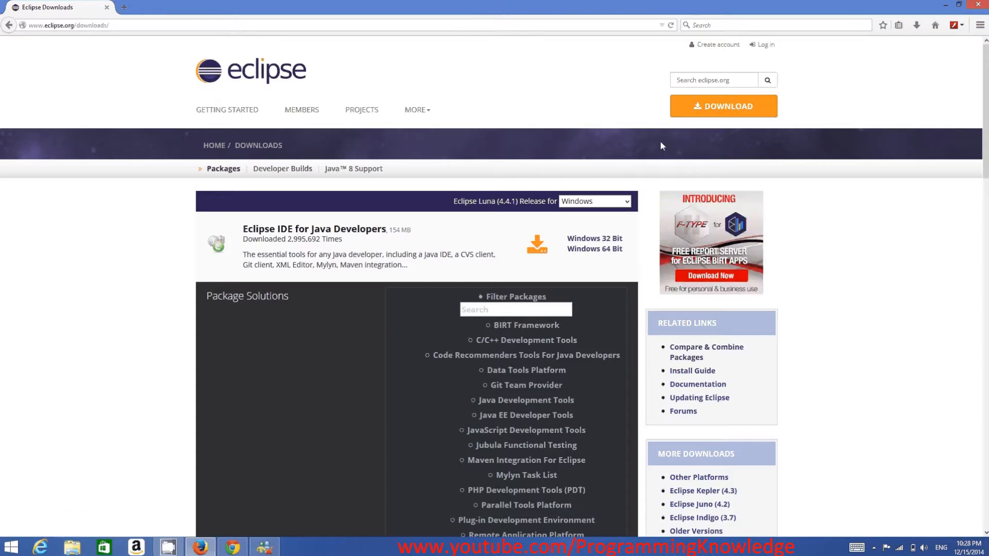
Review the Eclipse Luna packages offered for Windows, from the Java Developers edition through the Java EE, C/C++, PHP and testing editions
scroll(339, 233, "down", 5)
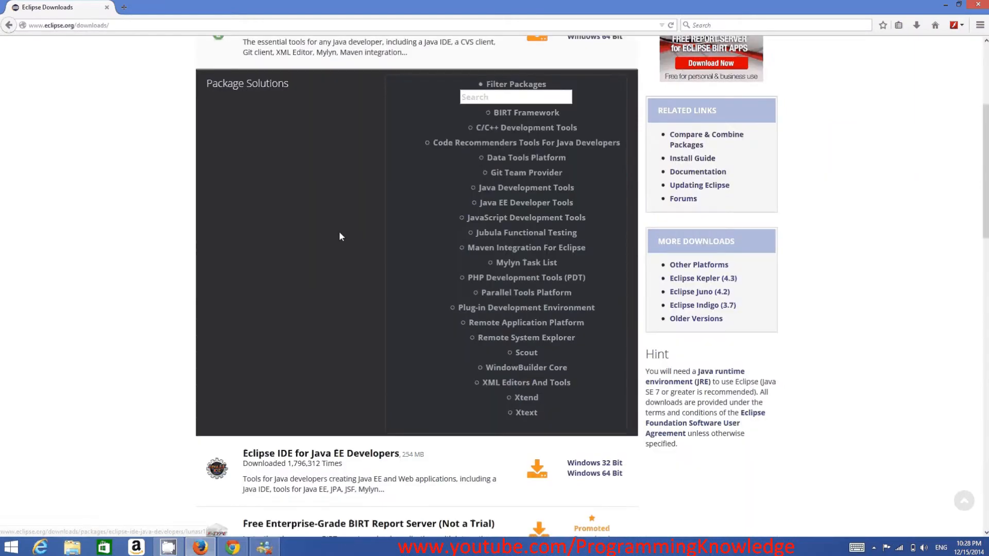
scroll(339, 237, "down", 5)
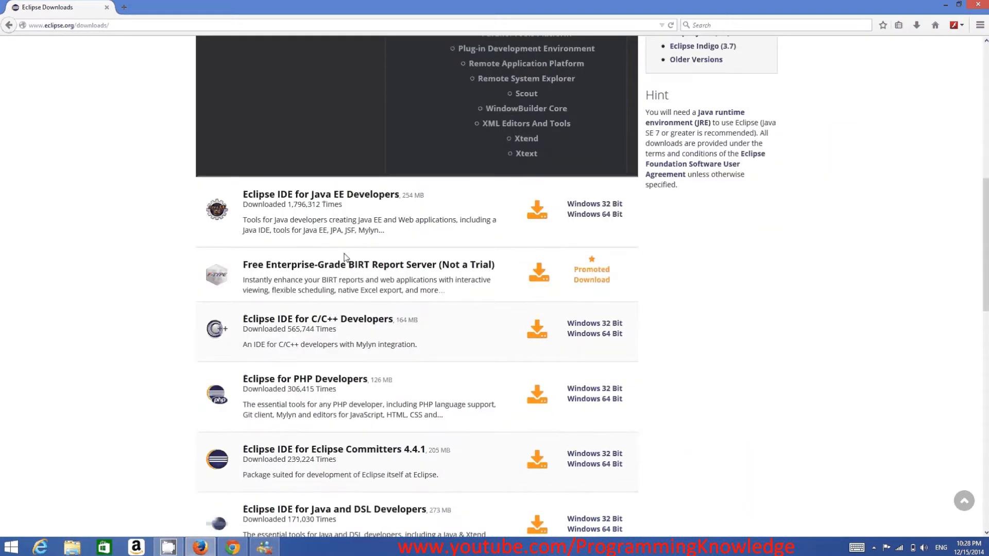
scroll(365, 225, "up", 4)
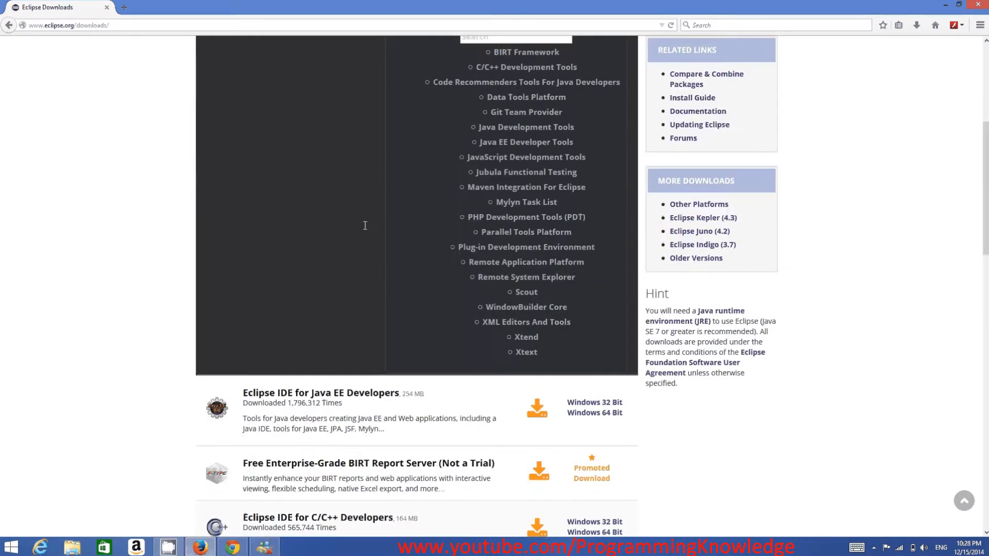
scroll(364, 225, "up", 4)
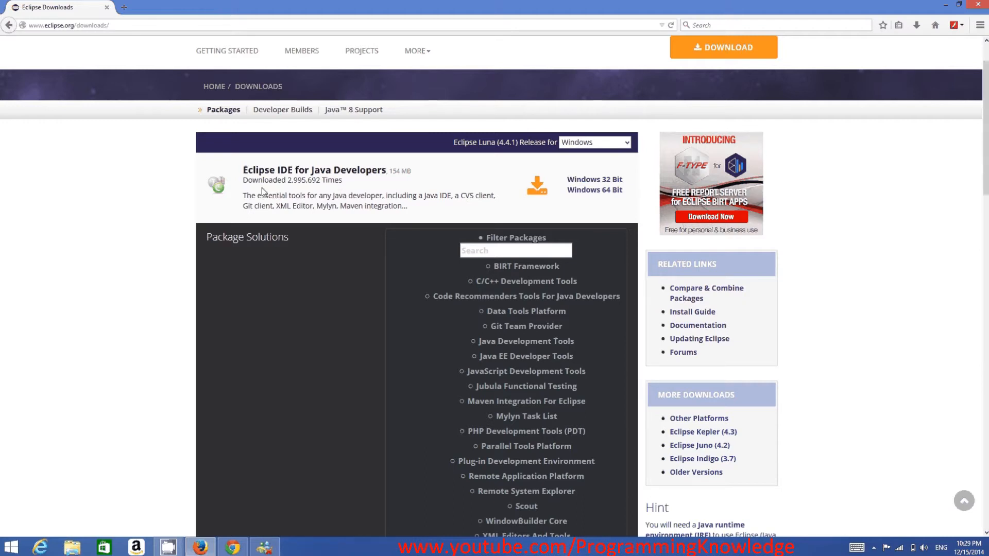
scroll(263, 191, "down", 1)
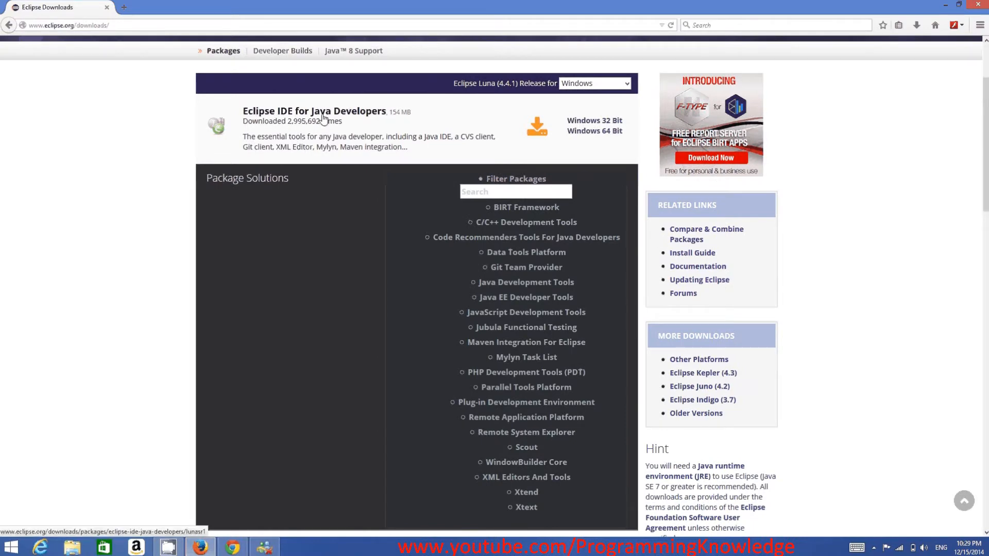
scroll(323, 120, "down", 5)
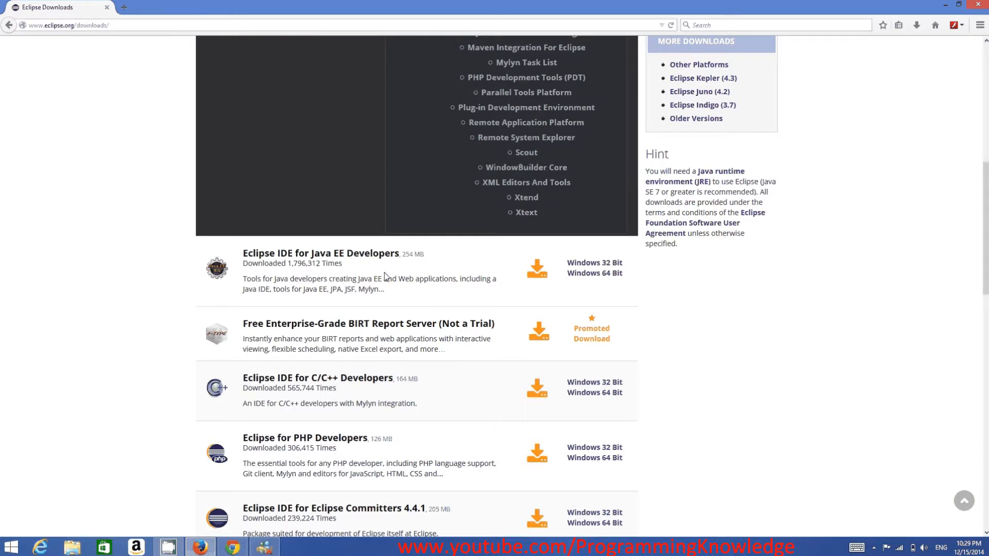
scroll(385, 277, "down", 2)
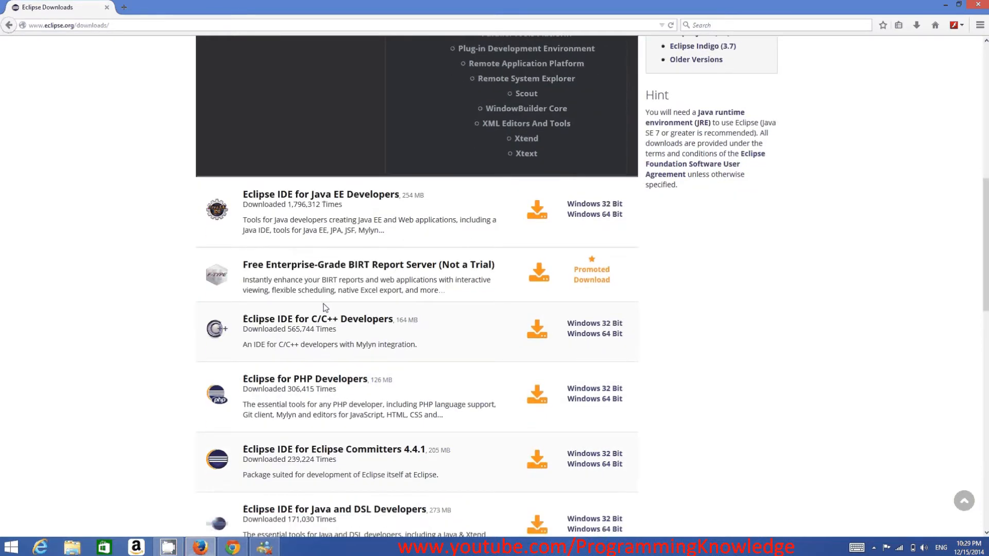
scroll(330, 325, "down", 5)
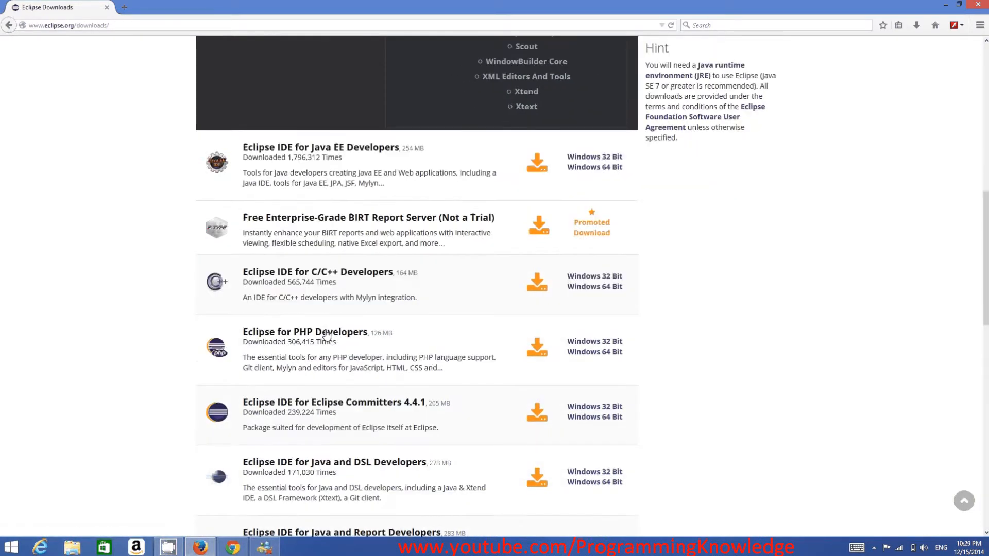
scroll(317, 359, "down", 1)
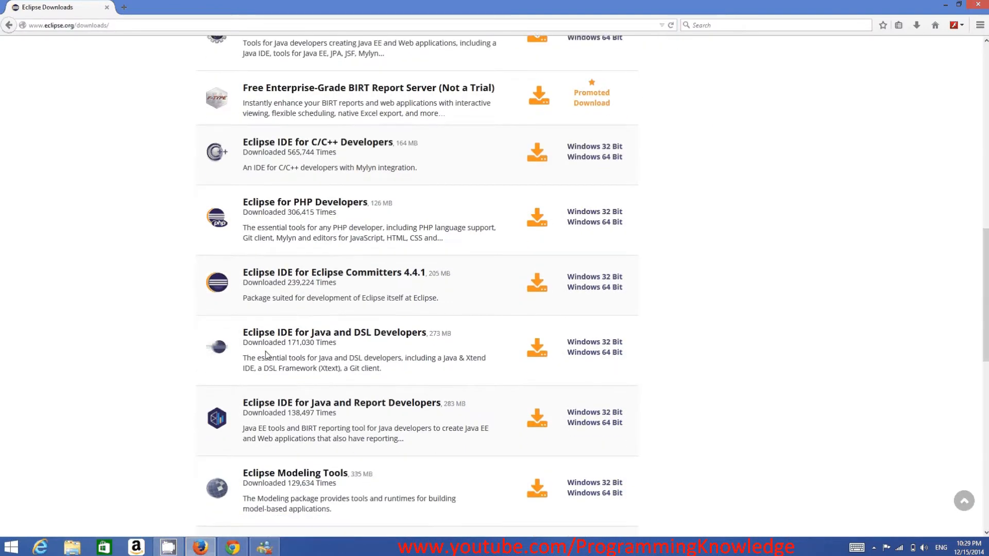
scroll(277, 349, "down", 6)
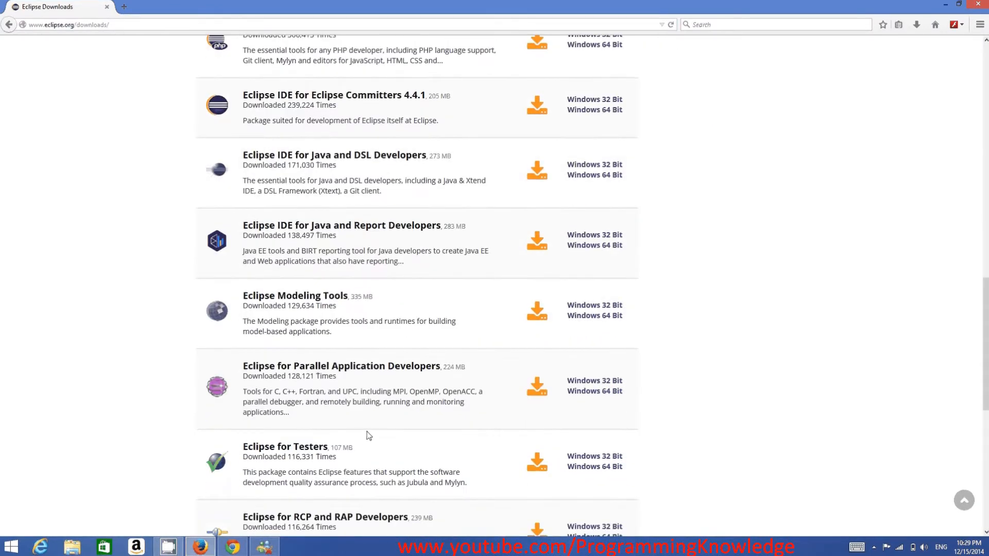
scroll(448, 438, "up", 20)
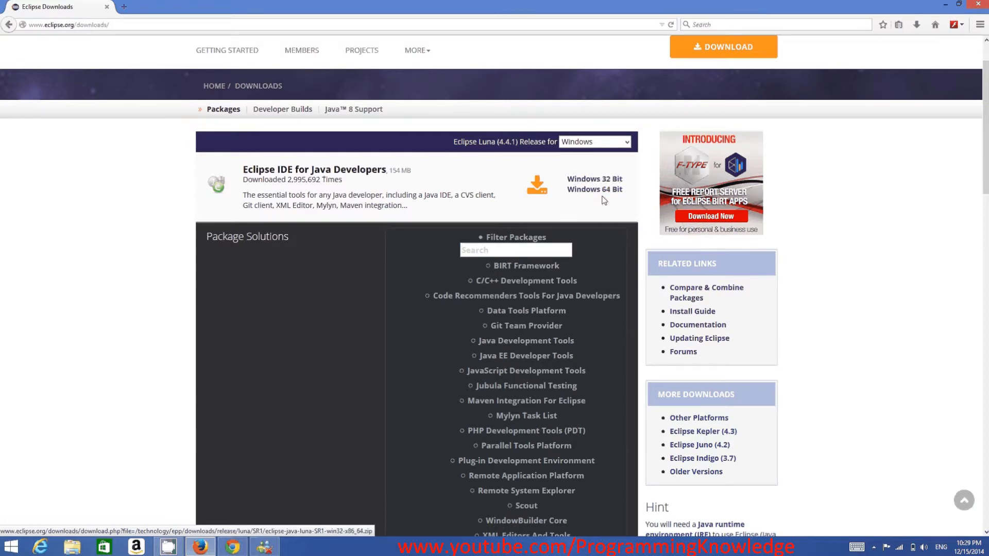
Look up the computer's system type in the Windows System information, found by searching for "sy", and close the window
key("super+c")
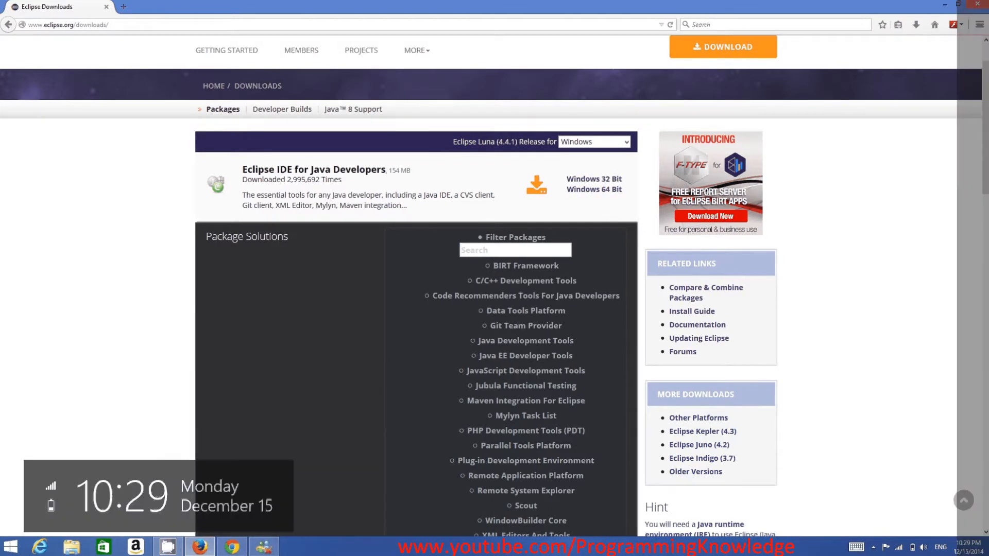
left_click(953, 245)
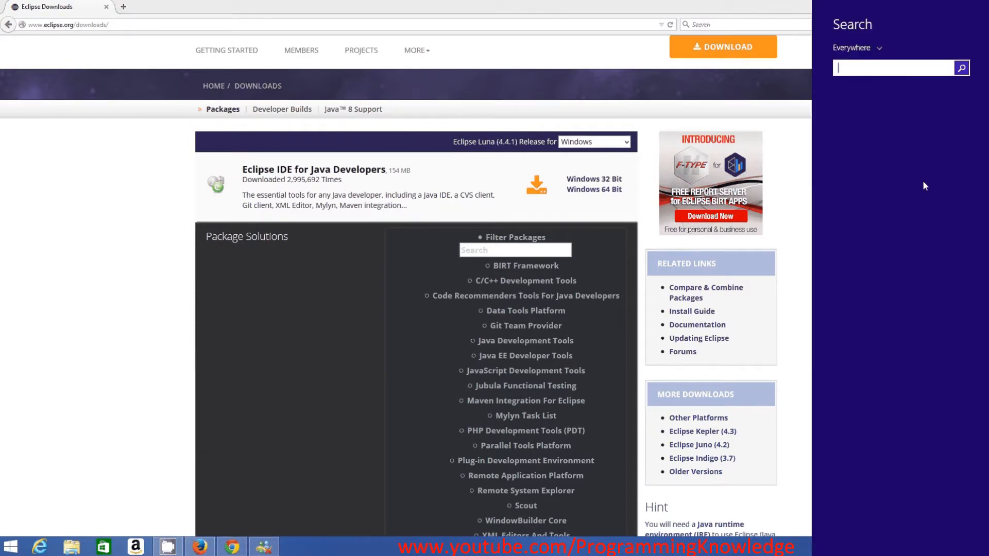
type("sz")
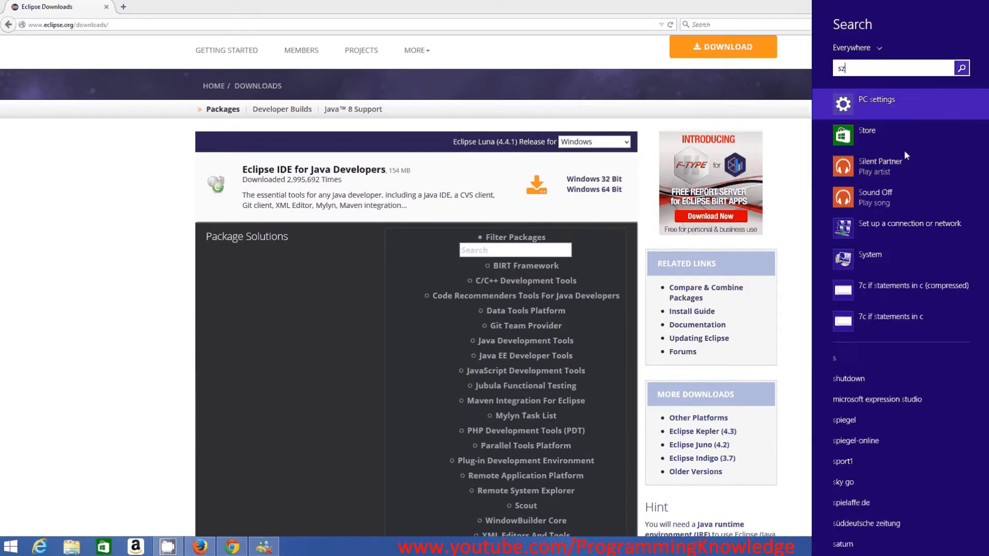
key("BackSpace")
type("y")
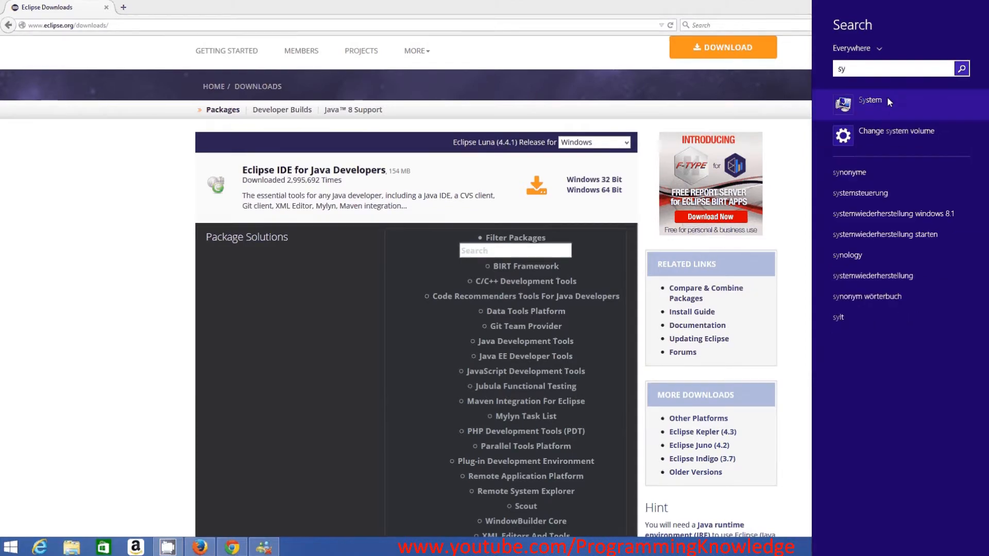
left_click(887, 101)
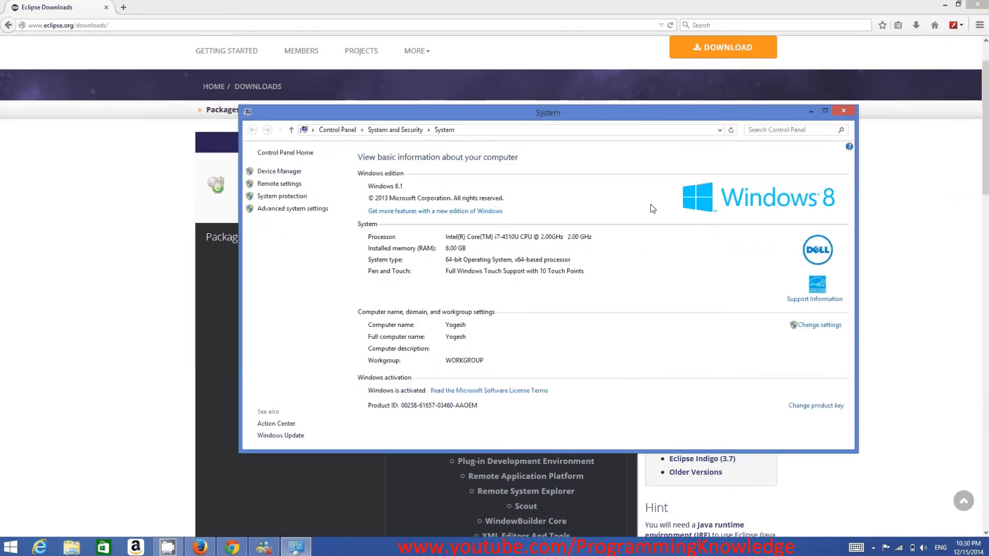
left_click(841, 113)
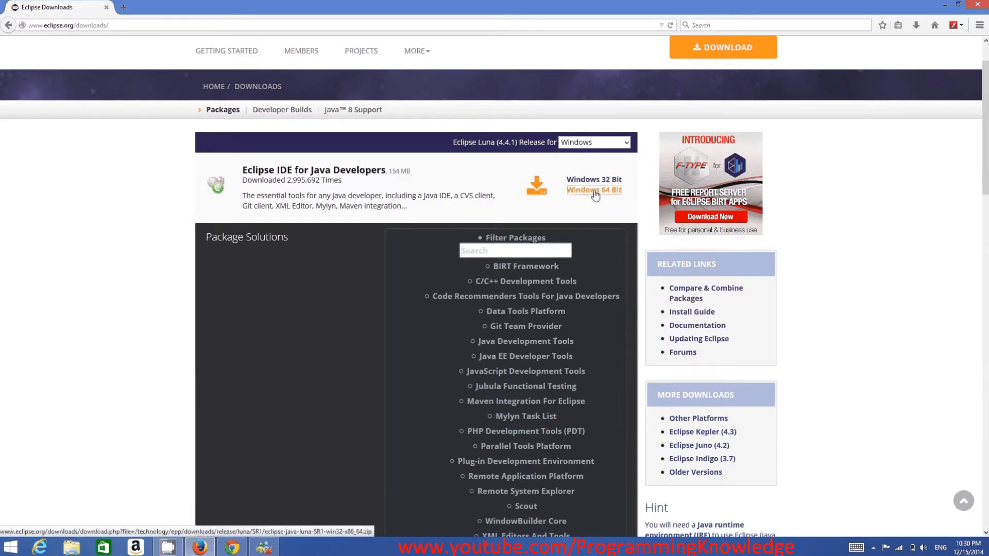
Download the Windows 64 Bit package of Eclipse IDE for Java Developers from the German AG-DSN TU-Dresden http mirror, saving the file
left_click(595, 191)
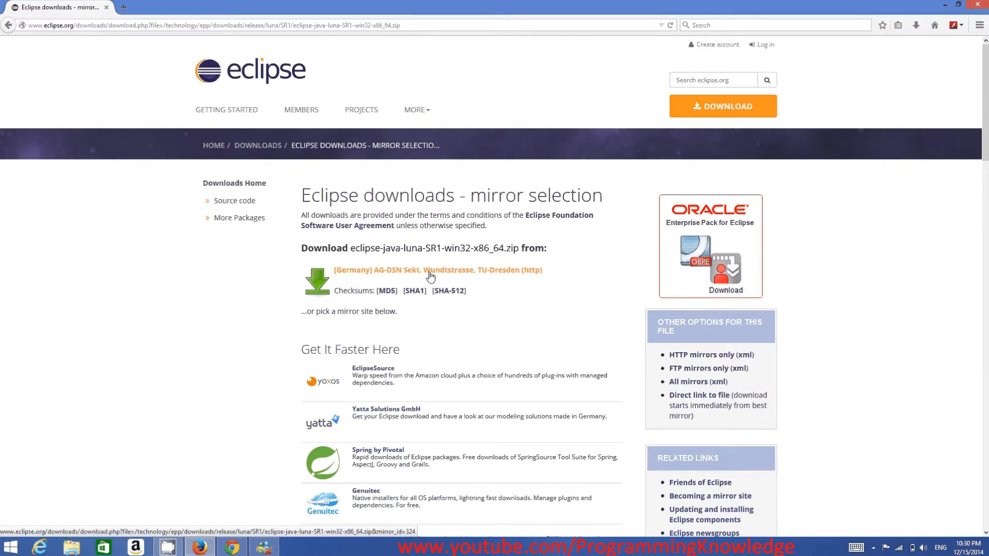
scroll(481, 288, "down", 5)
scroll(482, 290, "down", 5)
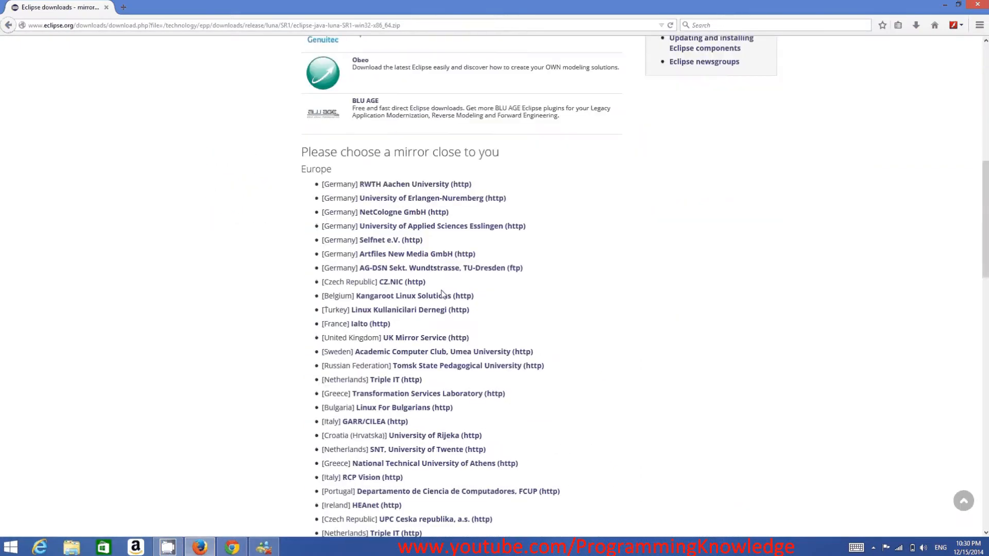
scroll(405, 381, "down", 4)
scroll(401, 379, "down", 5)
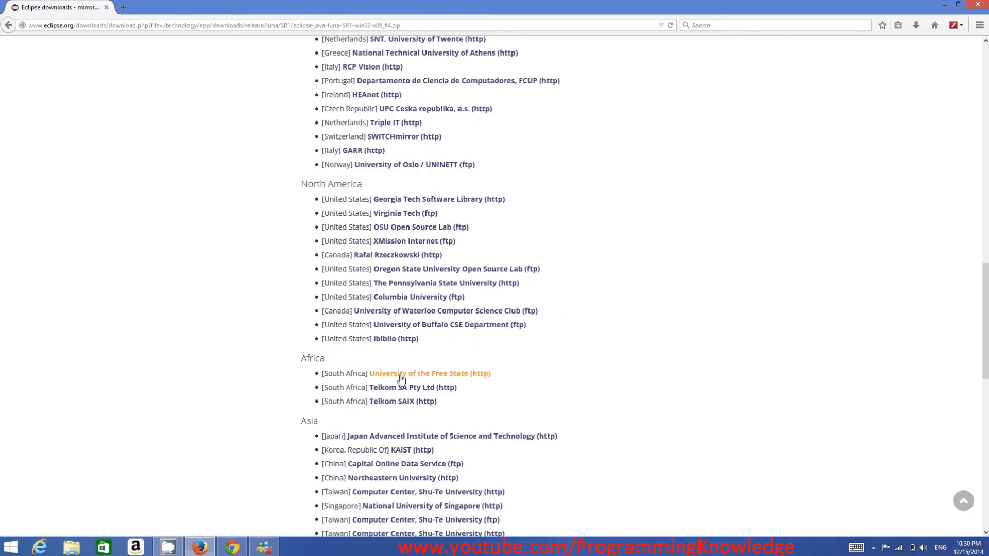
scroll(401, 371, "up", 7)
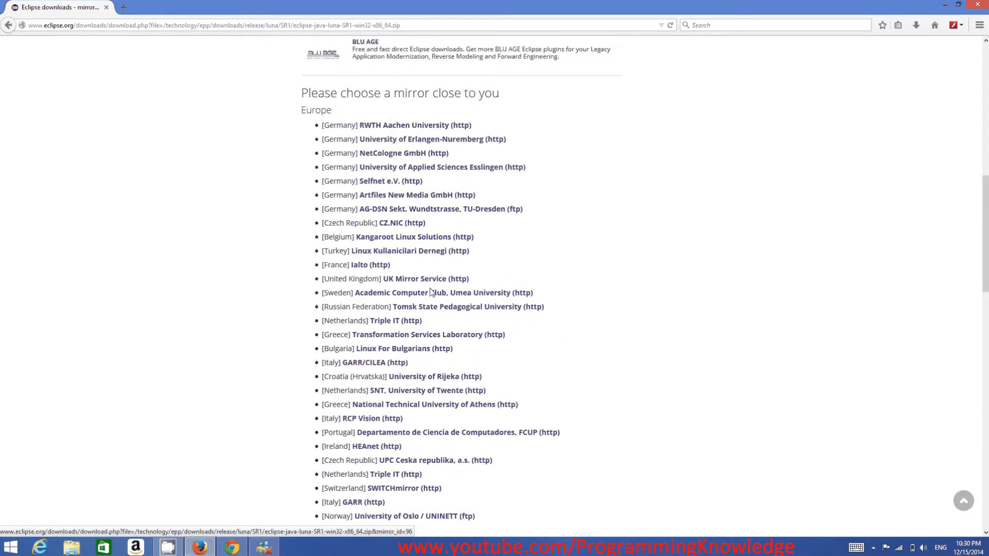
scroll(430, 287, "up", 9)
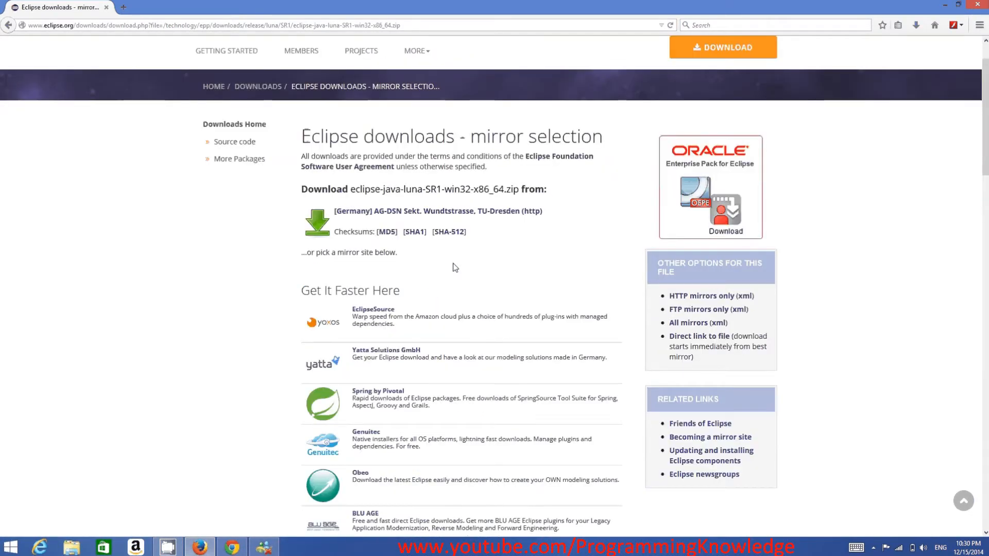
left_click(462, 217)
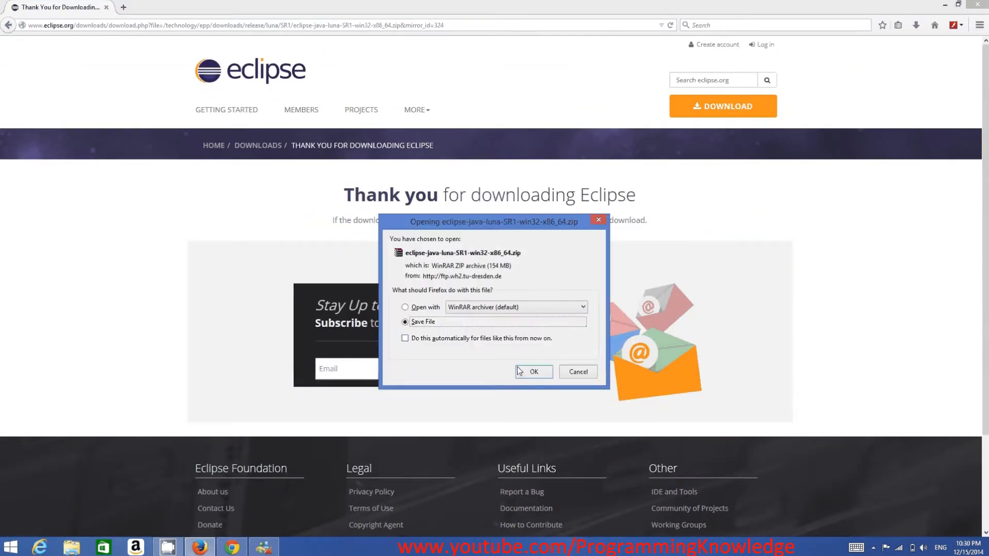
left_click(529, 373)
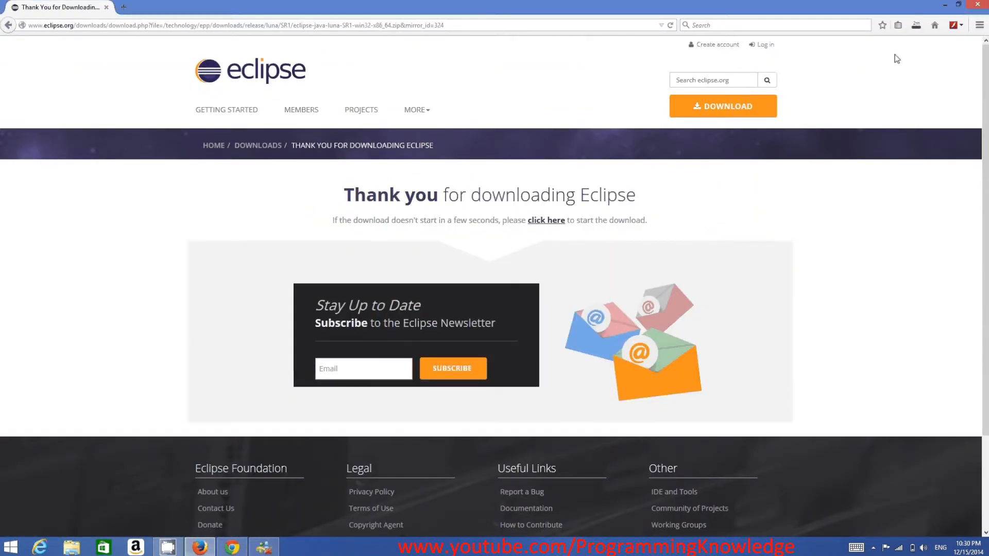
Check the download's progress, open the finished eclipse-java-luna-SR1-win32-x86_64.zip in WinRAR and minimize the browser
left_click(915, 31)
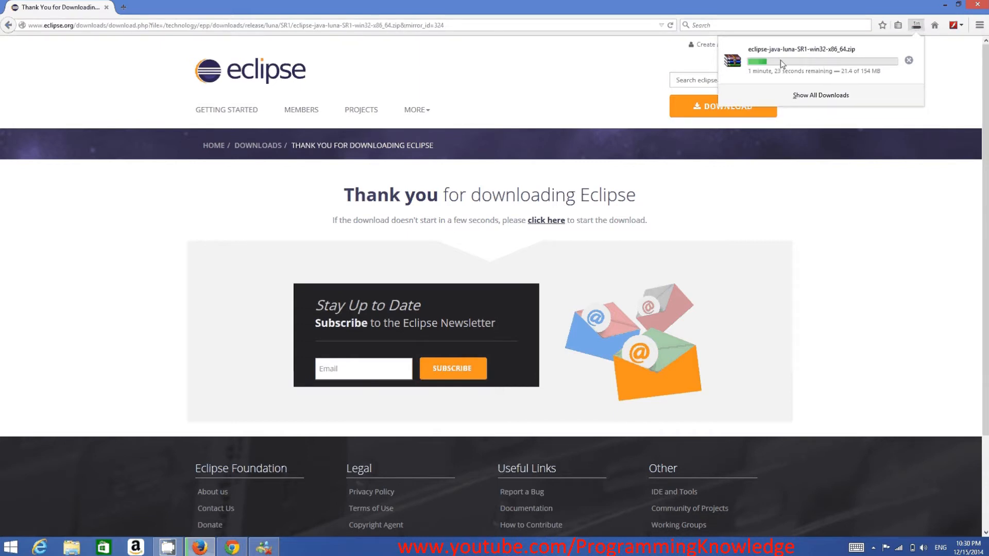
left_click(534, 552)
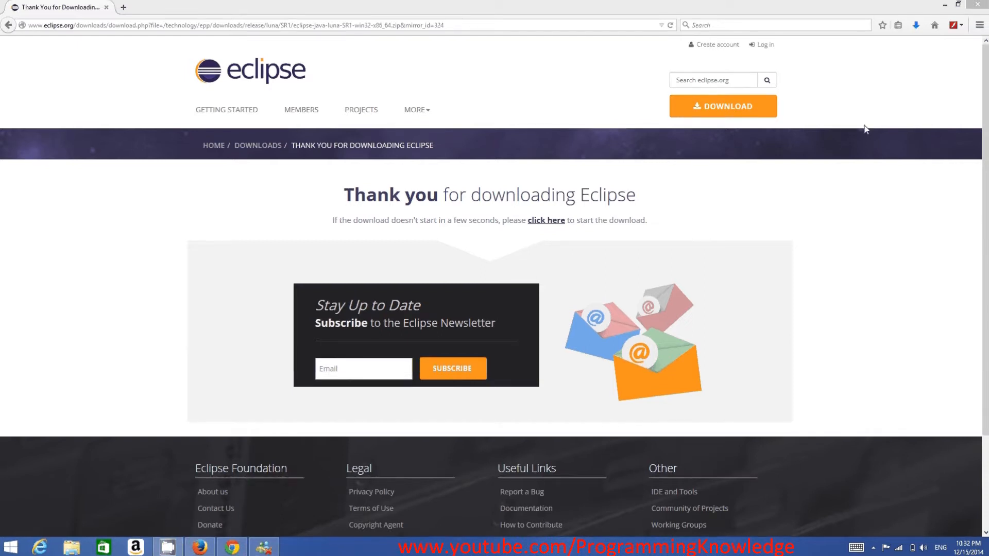
left_click(917, 25)
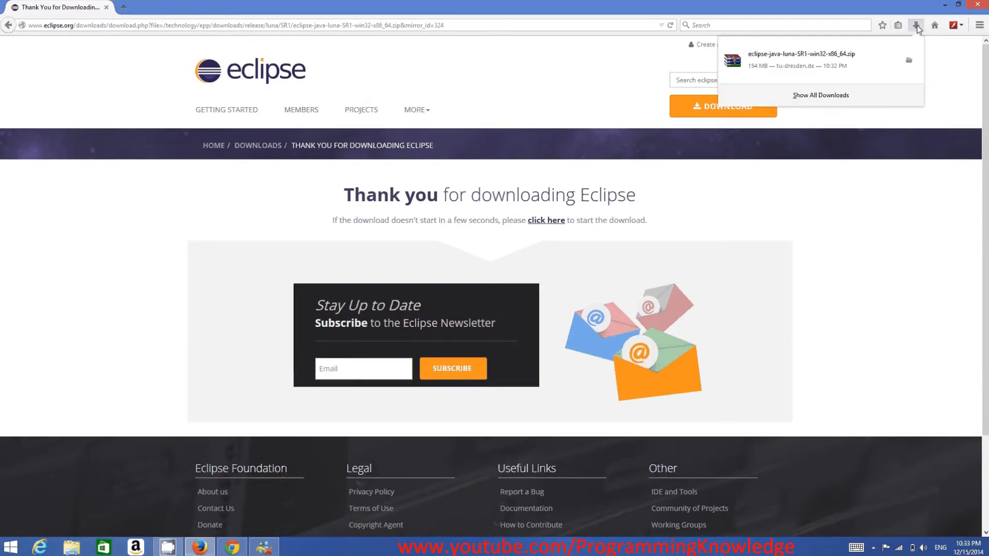
left_click(797, 65)
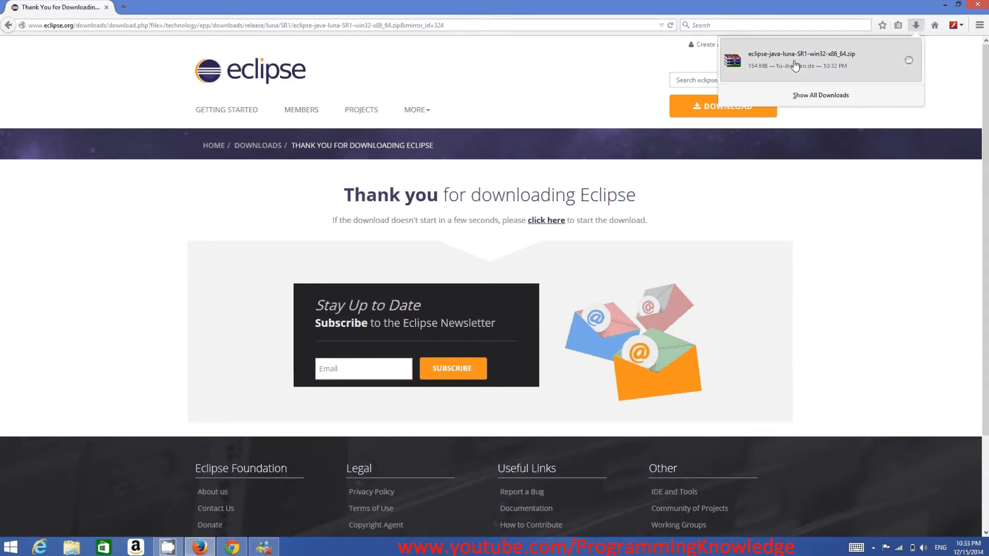
left_click(945, 5)
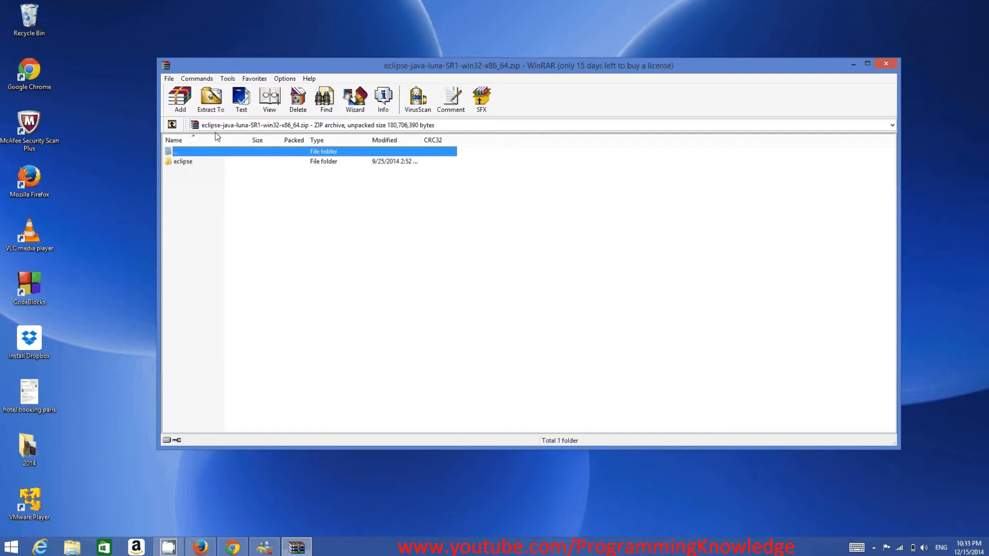
Extract the Eclipse archive to C:\ with the extract-and-replace and ask-before-overwrite options
left_click(208, 104)
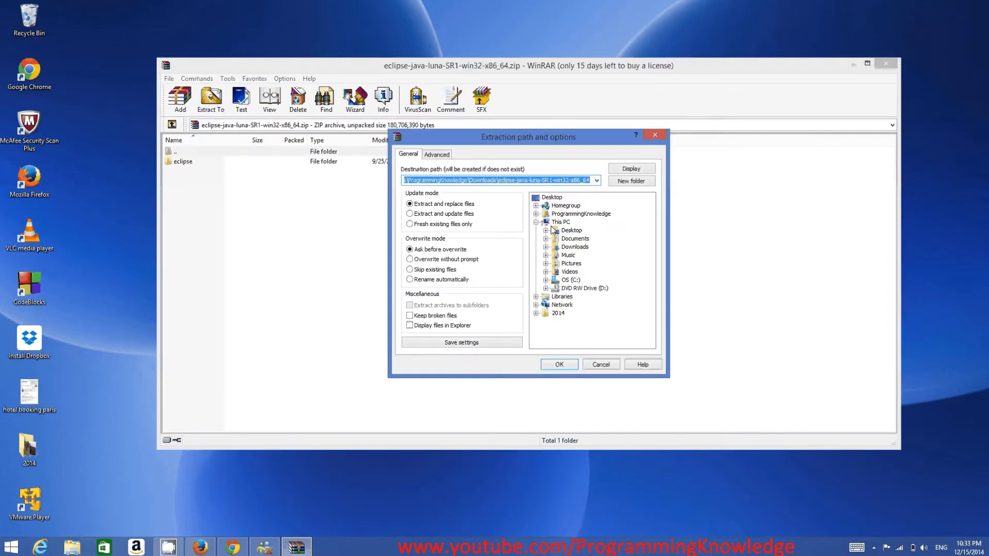
left_click(567, 283)
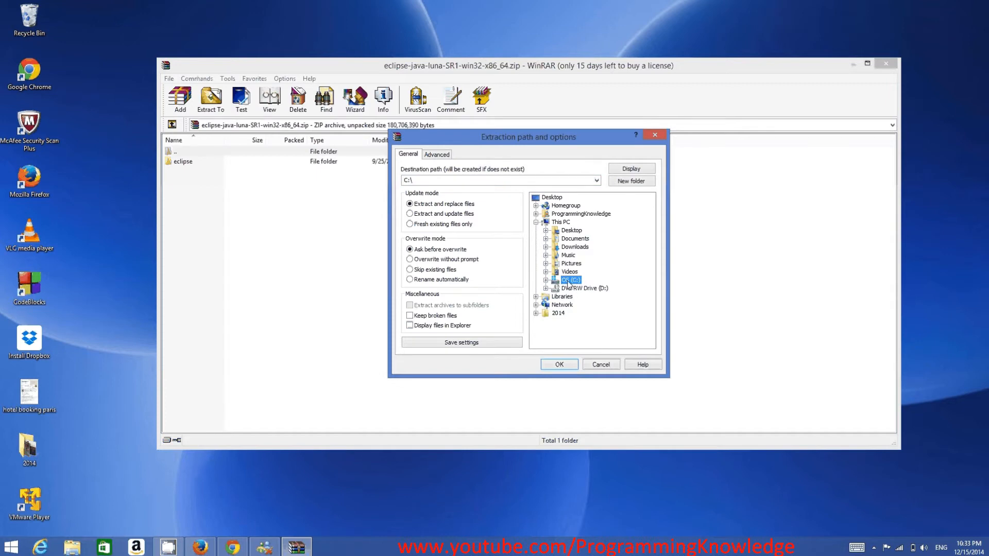
left_click(563, 365)
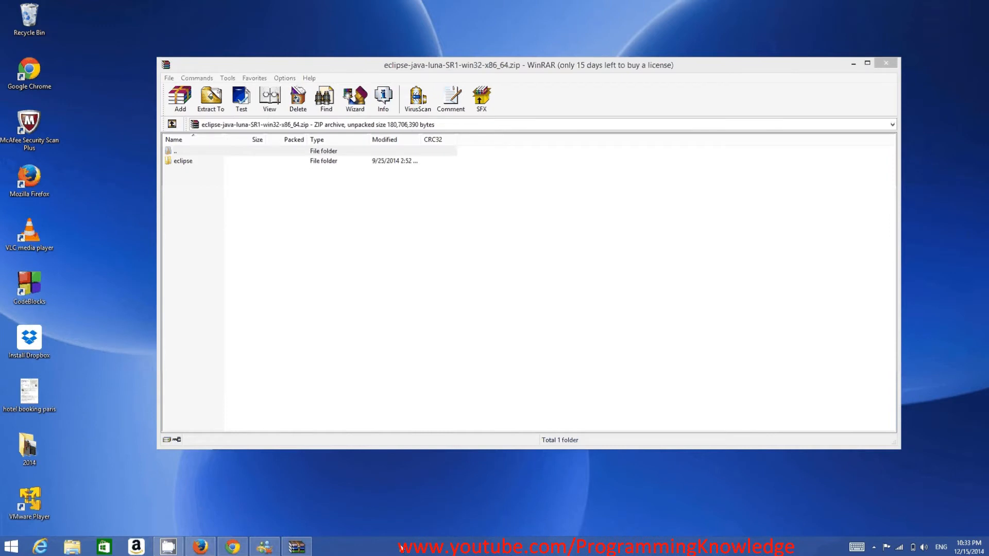
Open the extracted eclipse folder on the C: drive in File Explorer and look over its files
left_click(170, 544)
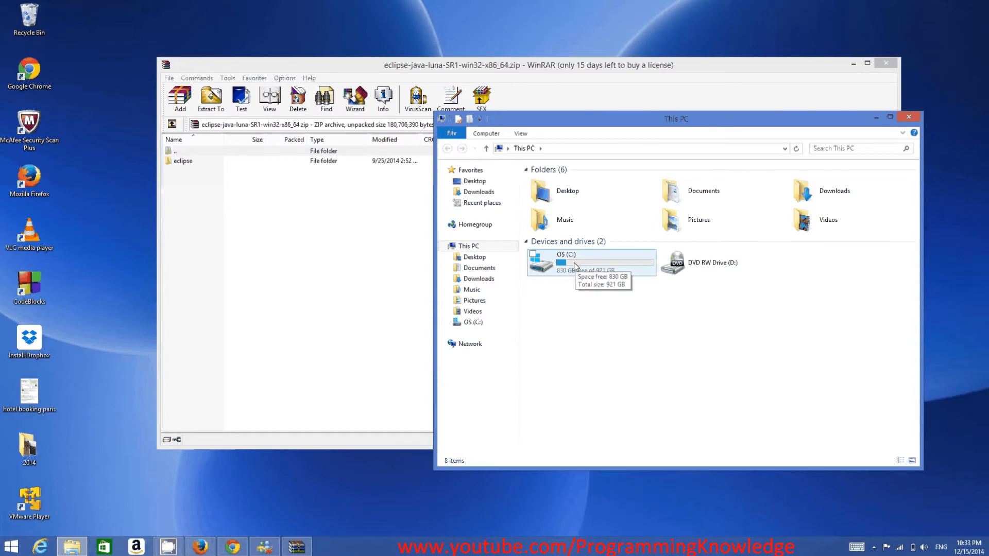
left_click(581, 268)
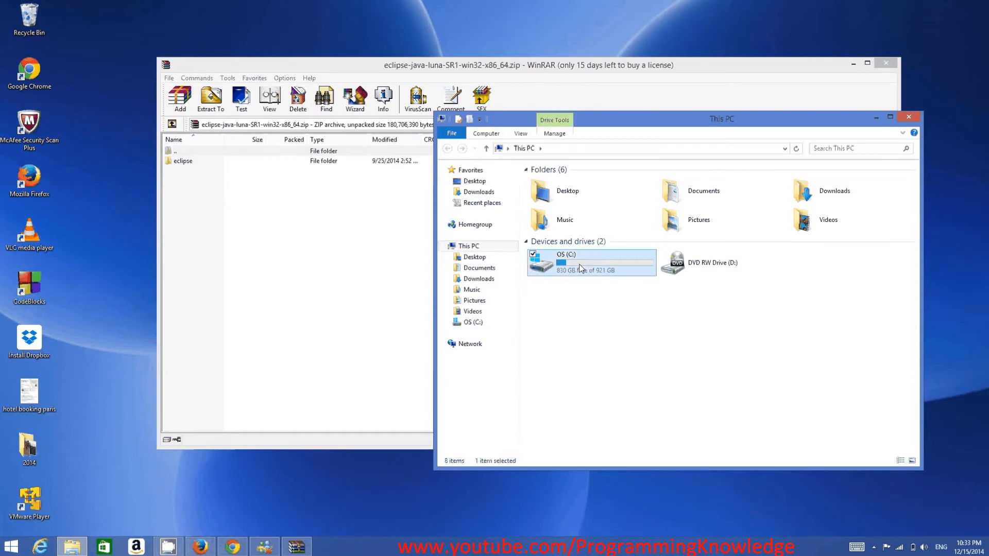
double_click(580, 268)
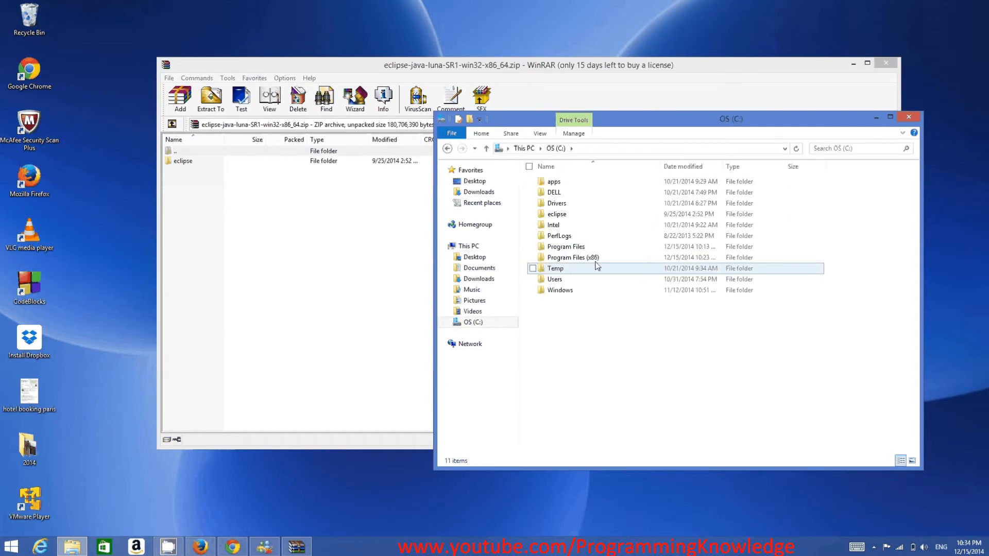
double_click(557, 214)
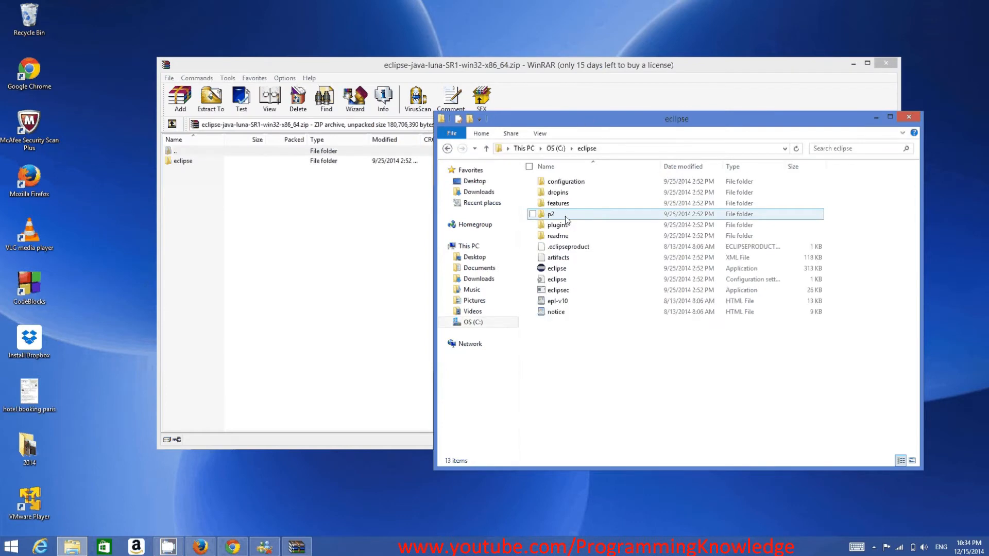
left_click_drag(811, 348, 526, 175)
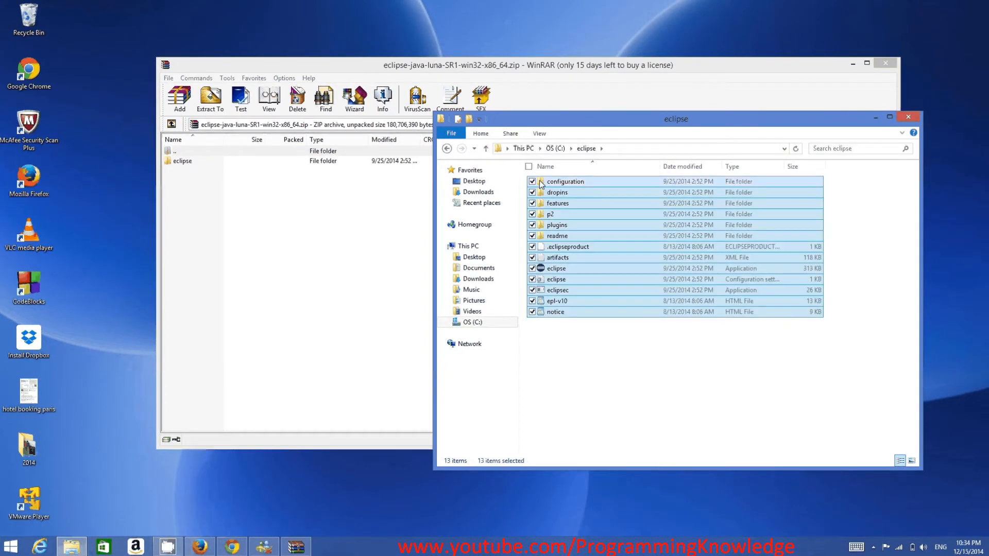
left_click(695, 363)
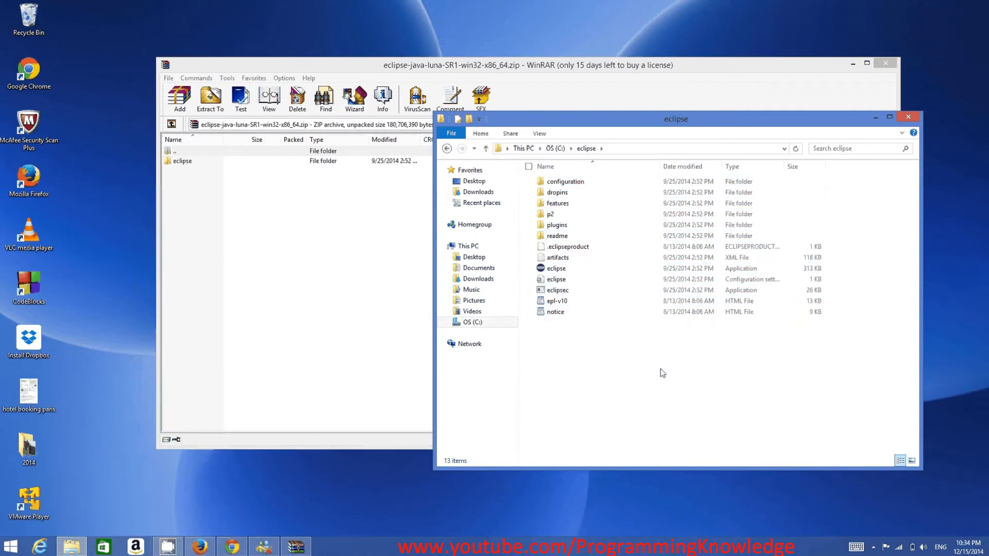
Create a shortcut to the eclipse application and move it to the desktop
left_click(560, 272)
right_click(559, 271)
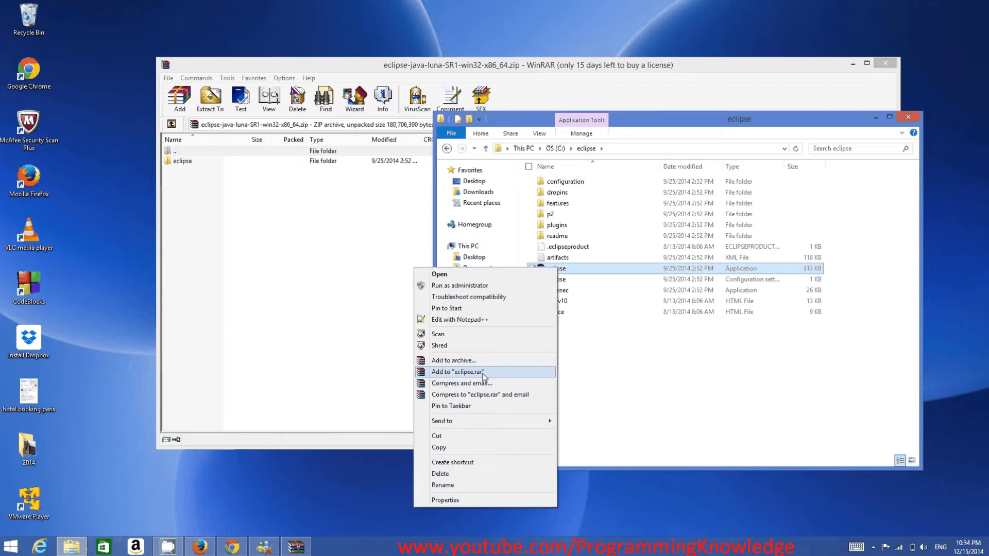
left_click(470, 463)
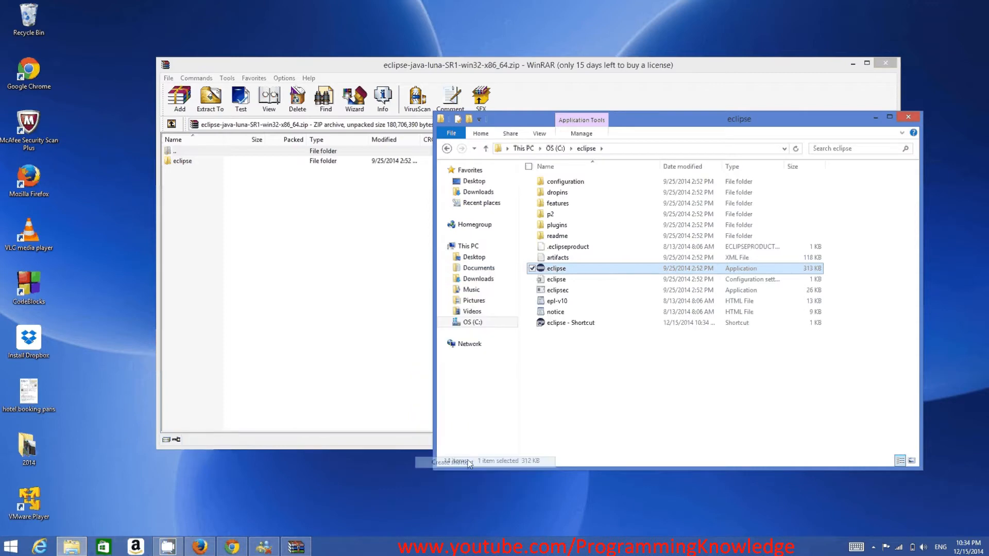
left_click(581, 352)
left_click_drag(571, 270, 93, 37)
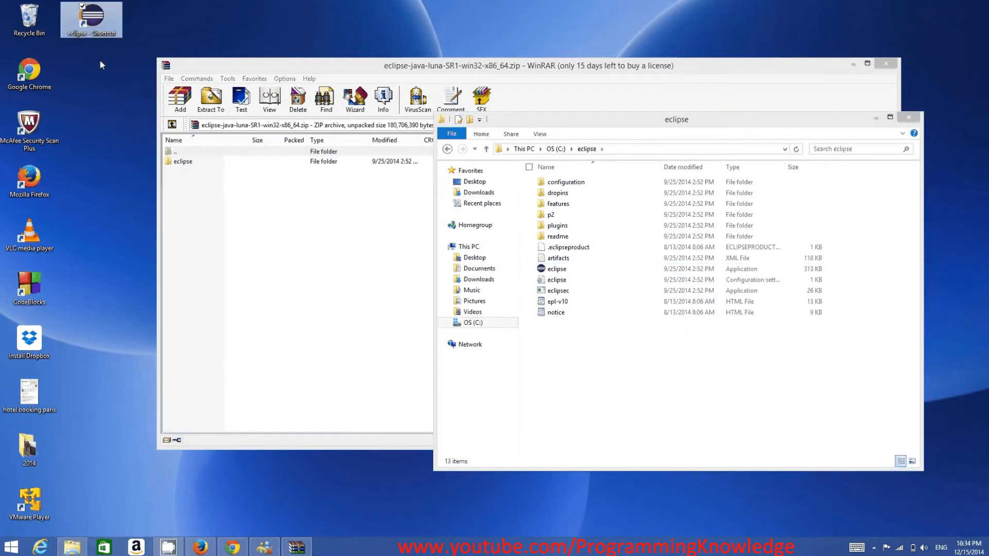
Try to launch the eclipse application, close WinRAR and place the error message beside the folder window, returned to the C: drive
double_click(558, 270)
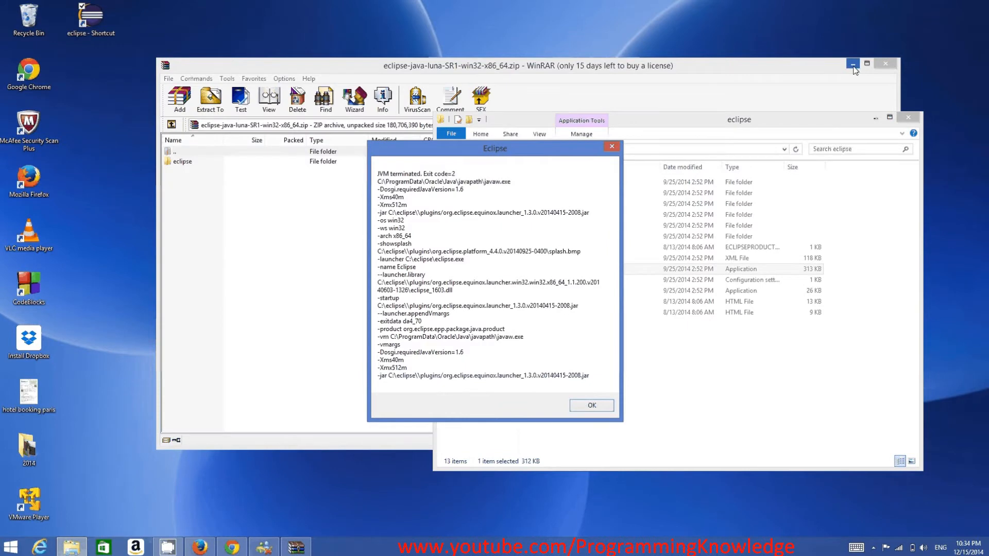
left_click(886, 63)
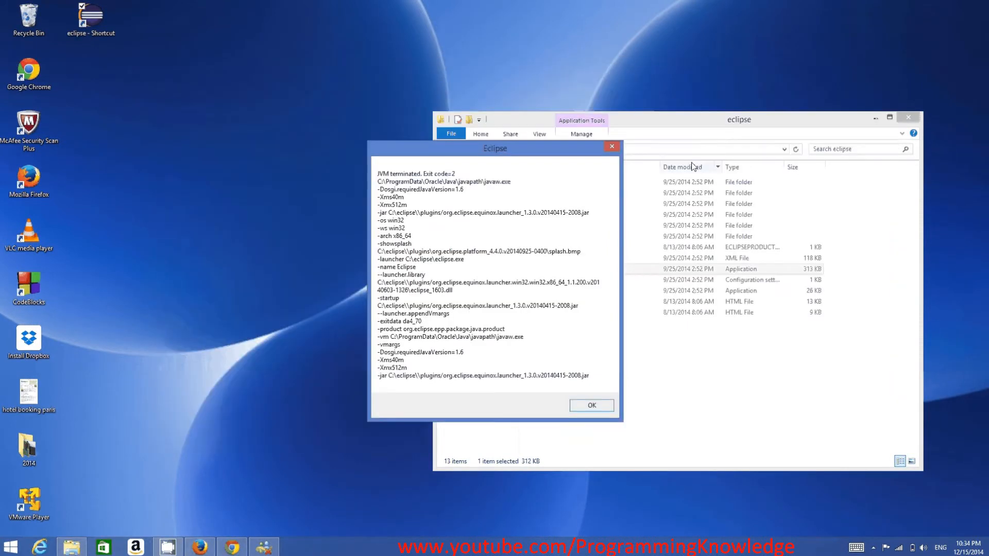
left_click_drag(537, 142, 560, 138)
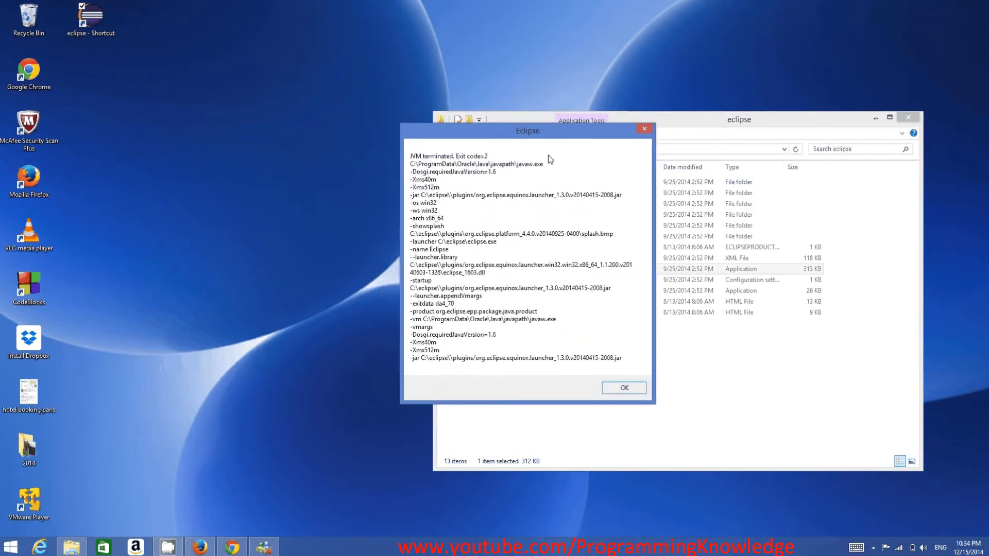
left_click_drag(514, 135, 522, 138)
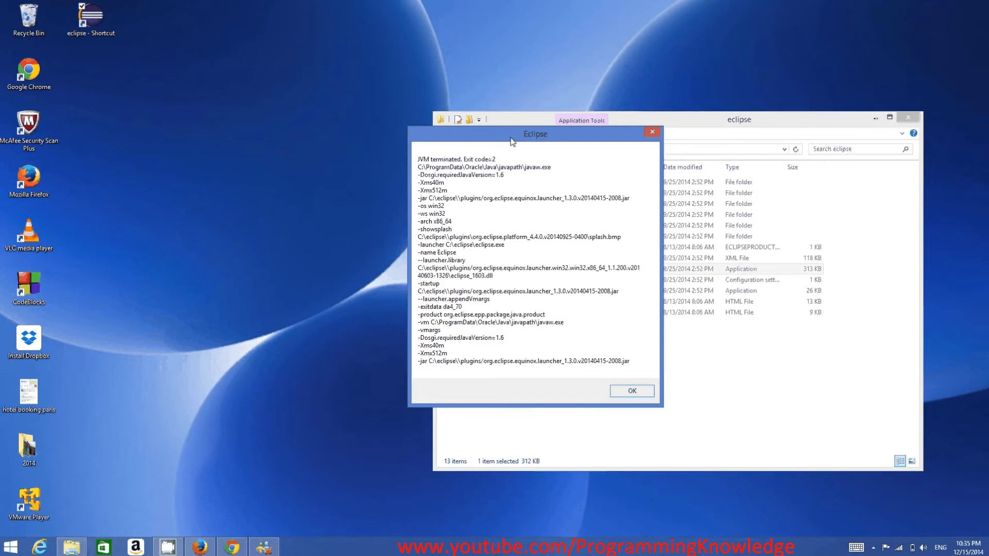
left_click_drag(512, 142, 286, 153)
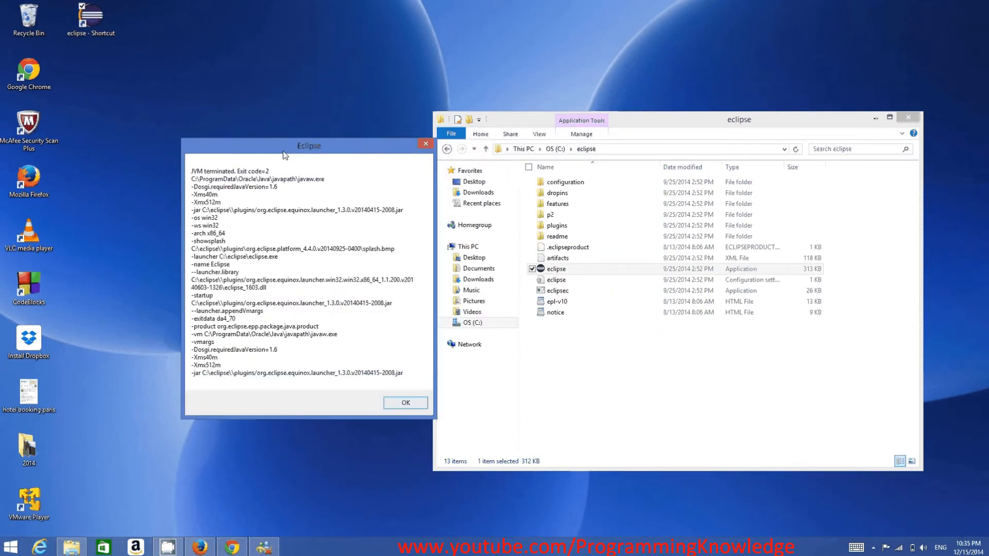
left_click(554, 149)
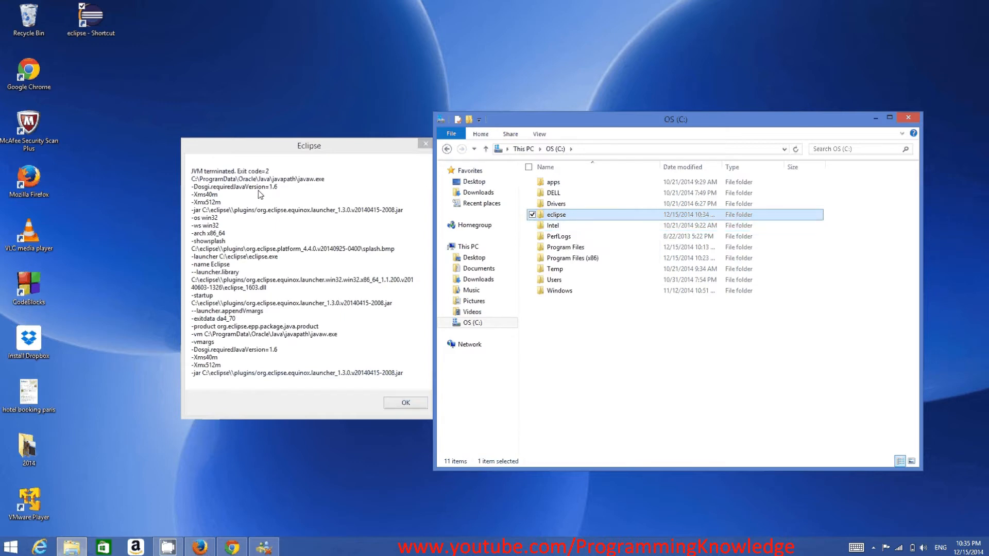
left_click(194, 184)
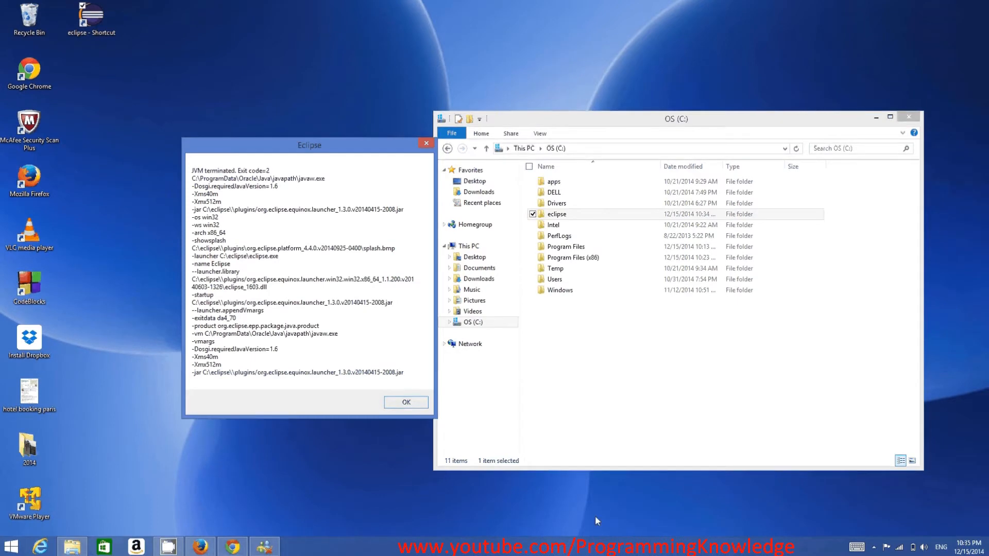
Open WordPad through the Windows search and enter the path C:\ProgramData\Oracle\Java\javapath in the blank document
mouse_move(988, 555)
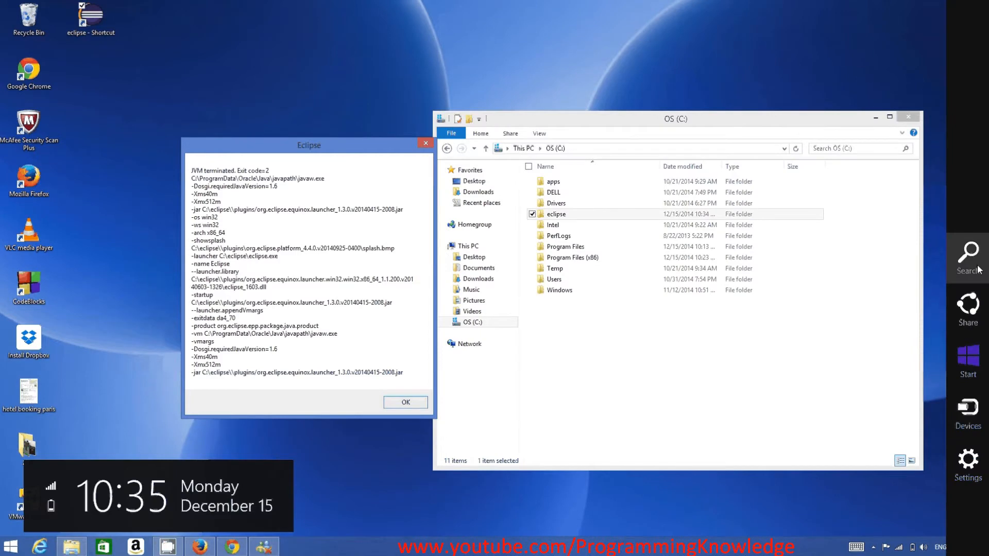
left_click(977, 266)
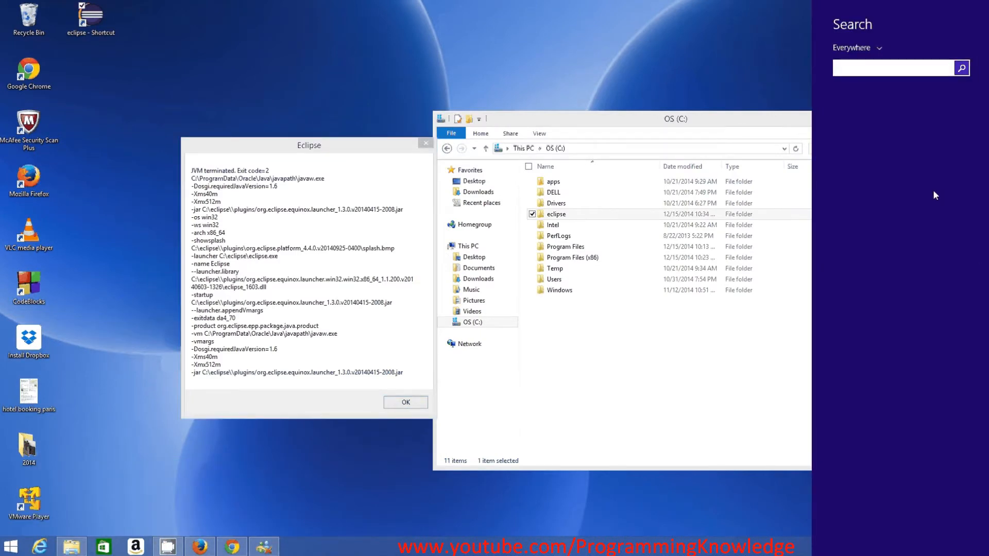
type("wordPad")
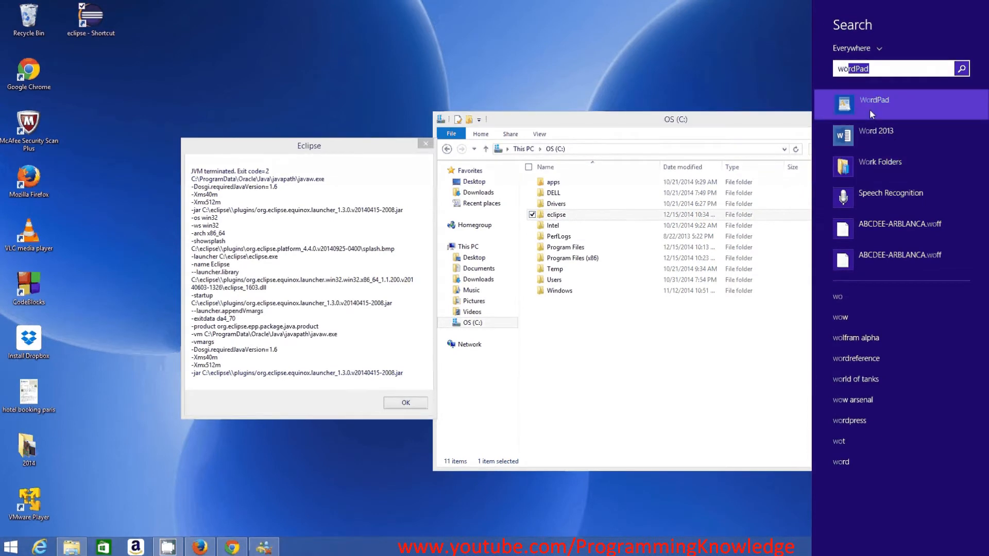
left_click(869, 109)
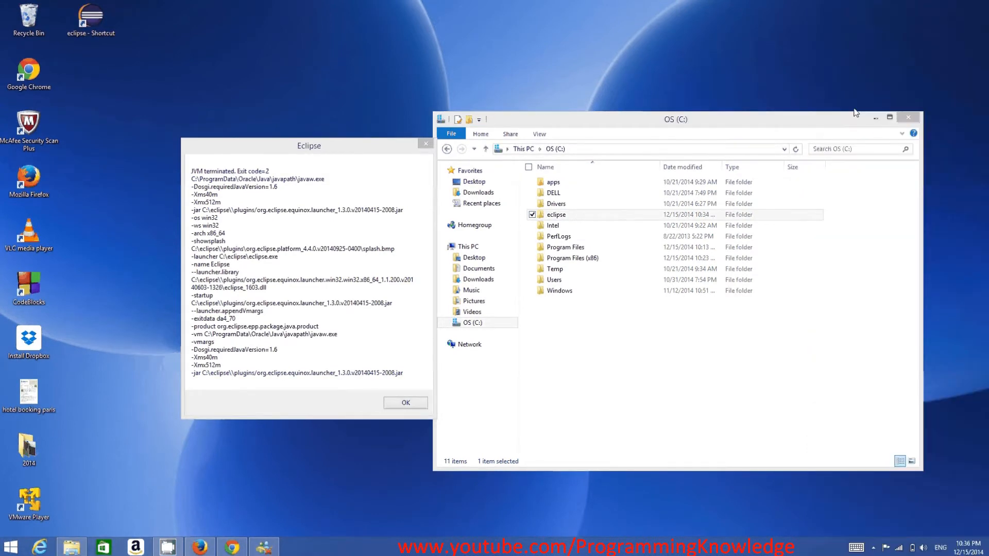
left_click(391, 115)
type("C:\\ProgramData\\Oracle\\Java\\javapath")
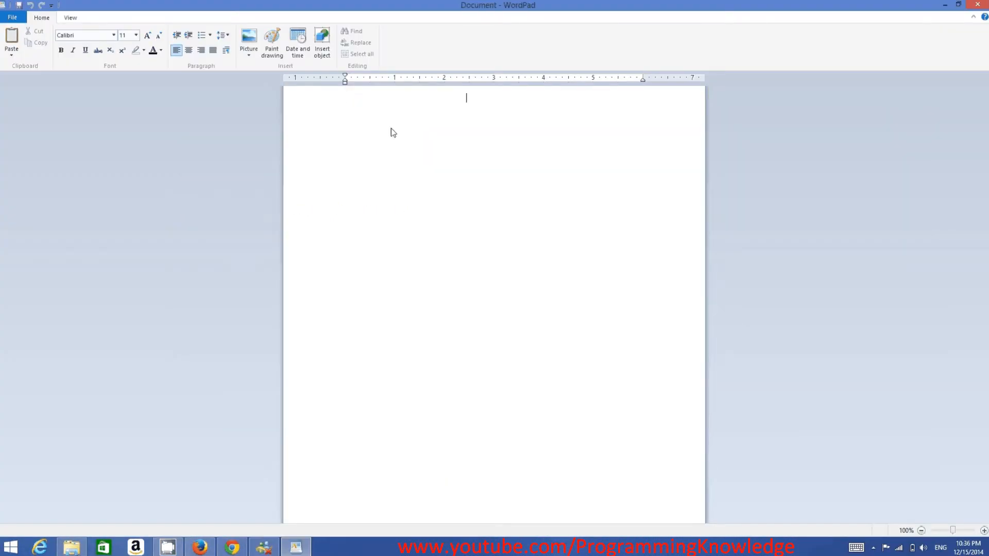
scroll(457, 214, "up", 8)
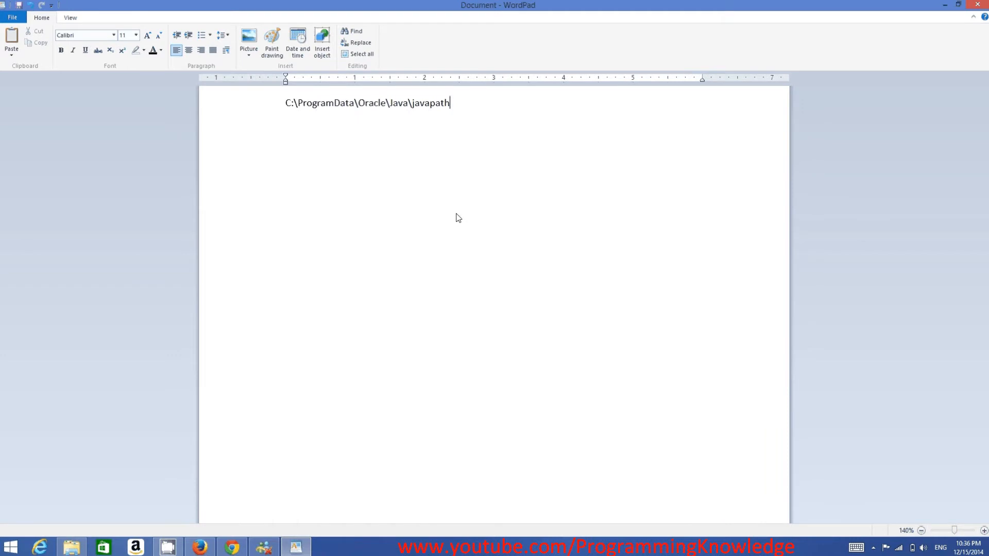
scroll(459, 218, "up", 20)
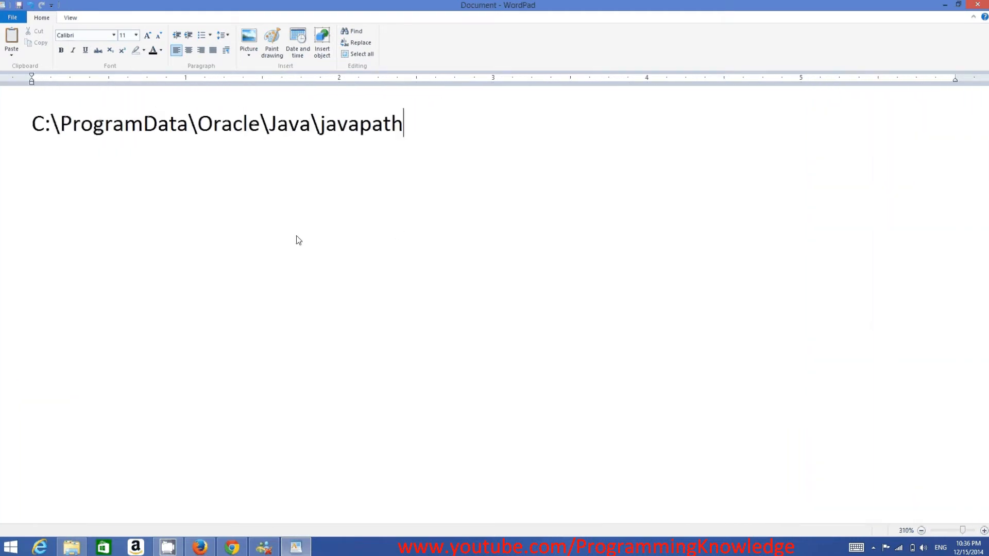
scroll(291, 236, "up", 9)
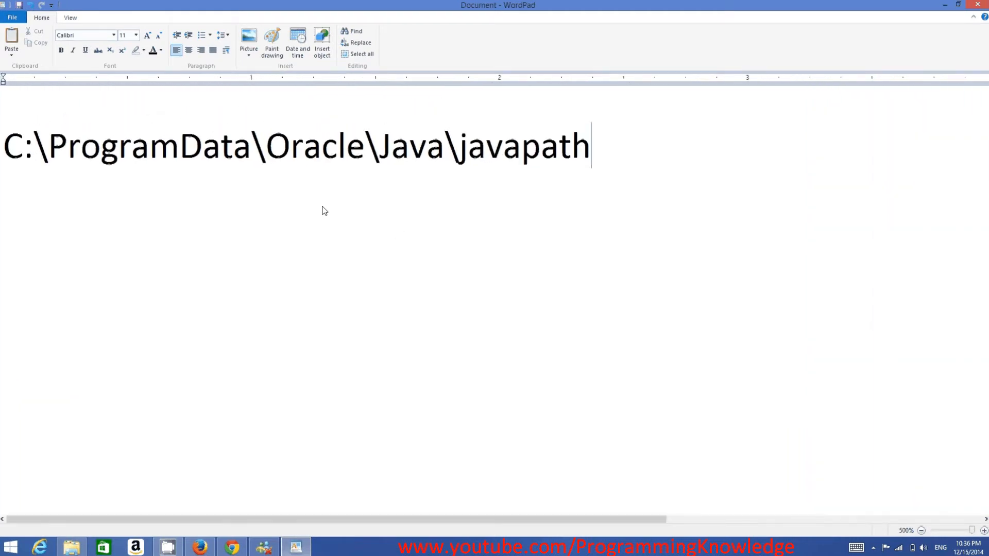
left_click(6, 153)
left_click_drag(7, 153, 251, 155)
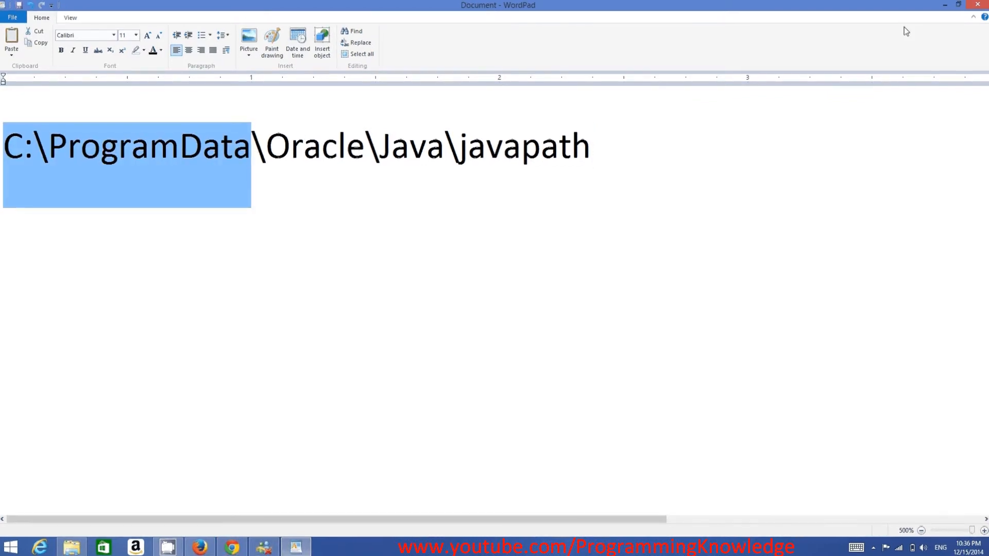
left_click(945, 6)
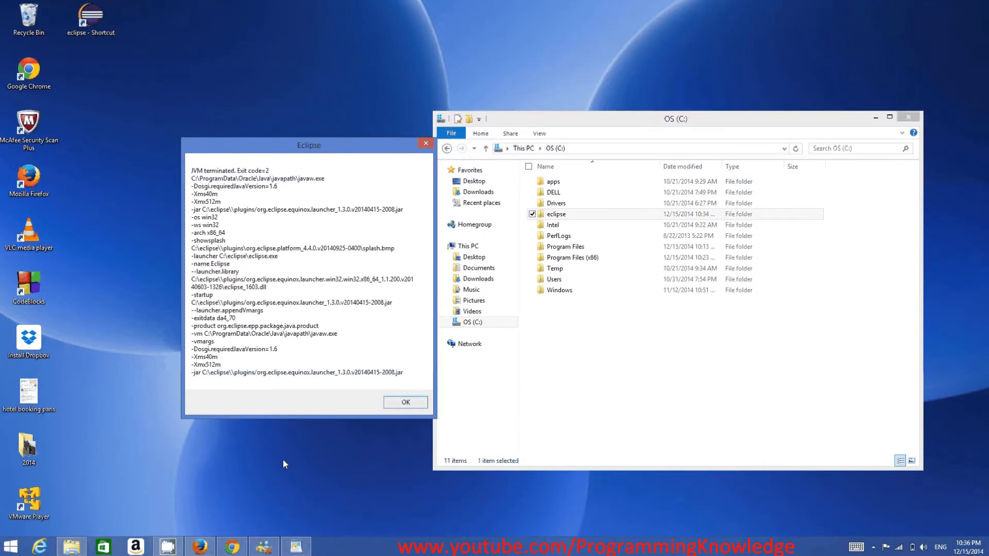
left_click(296, 546)
Copy the whole path from the WordPad document, open that folder in File Explorer and select the java, javaw and javaws files
left_click(601, 154)
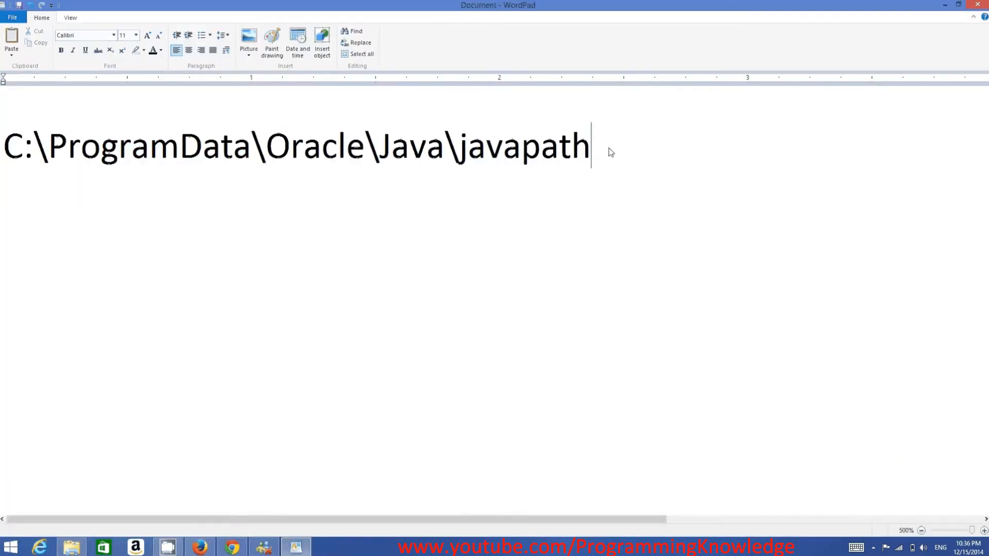
left_click_drag(610, 147, 478, 148)
left_click_drag(46, 157, 21, 173)
key("ctrl+c")
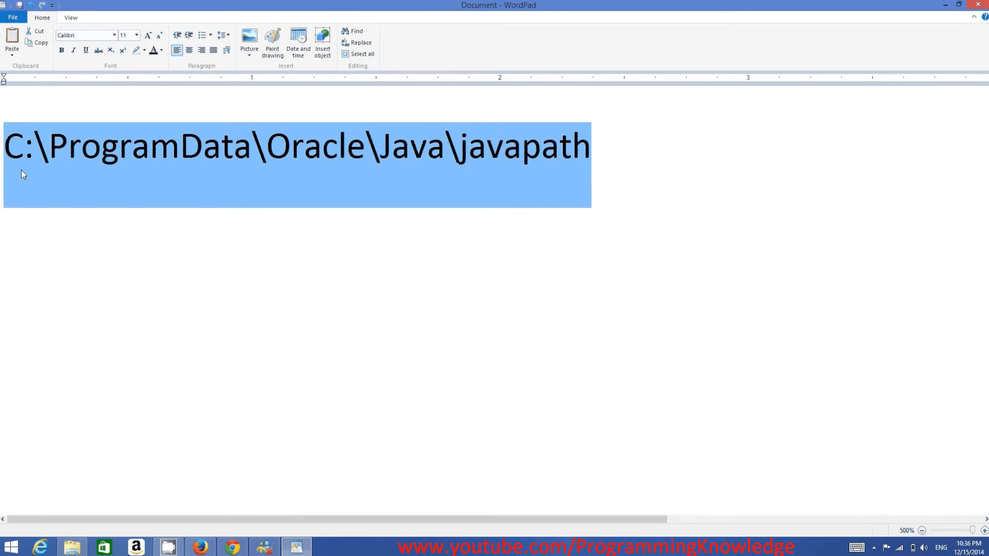
left_click(73, 547)
left_click(627, 150)
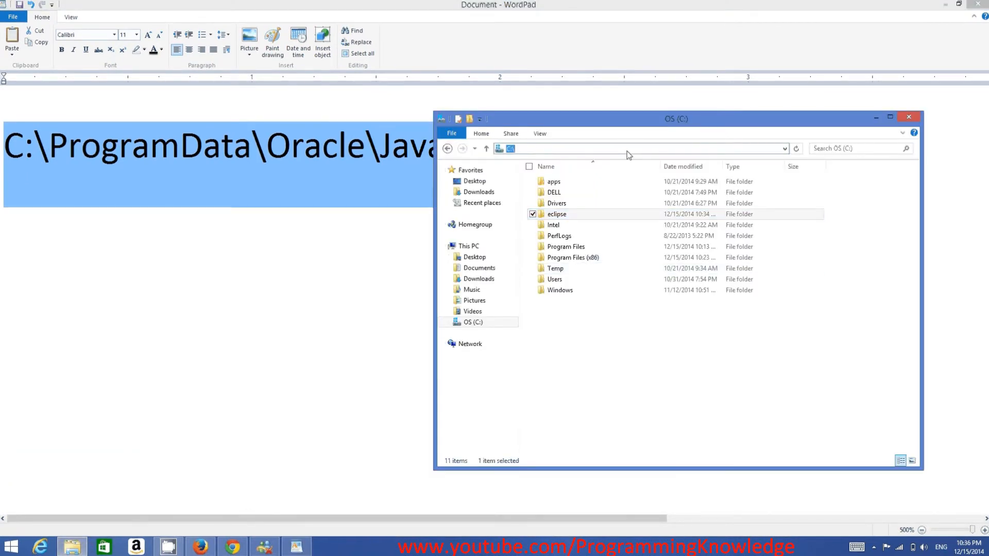
key("ctrl+v")
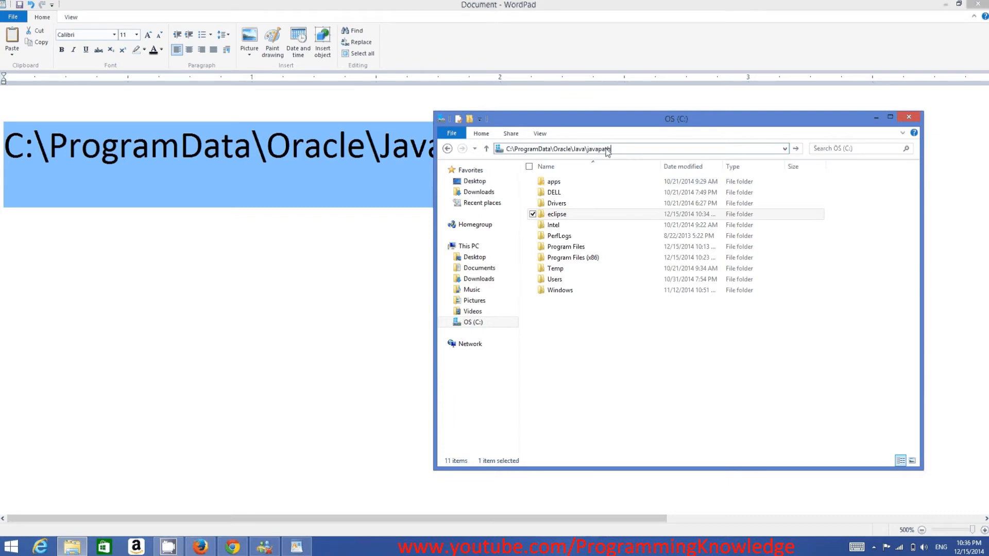
key("Return")
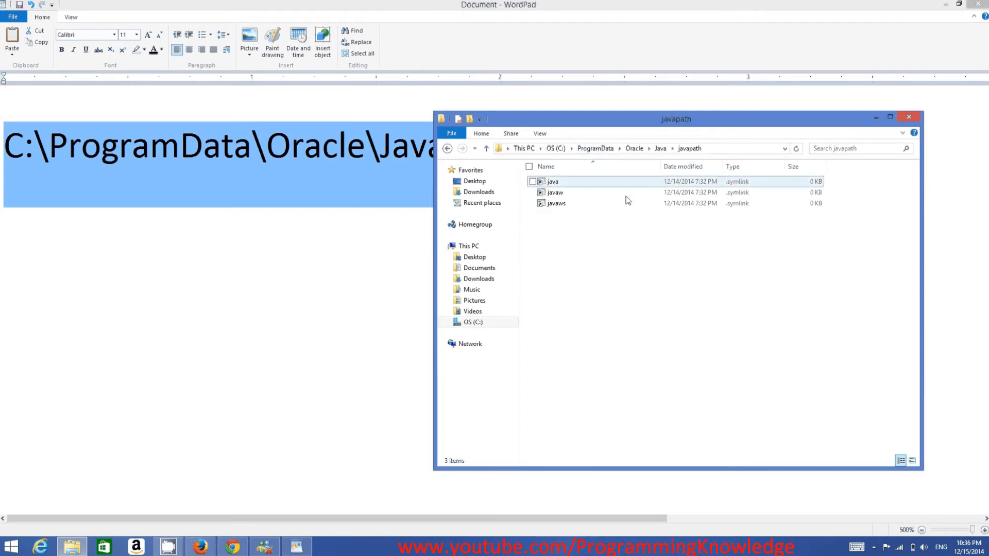
left_click_drag(867, 317, 545, 184)
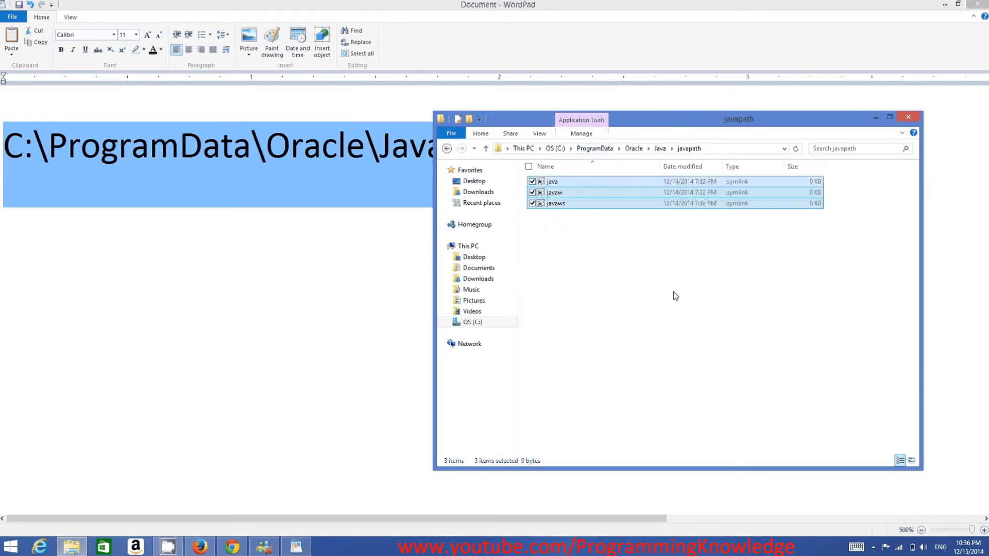
Minimize the javapath folder and WordPad windows and open the System information window through the Windows search
left_click(674, 295)
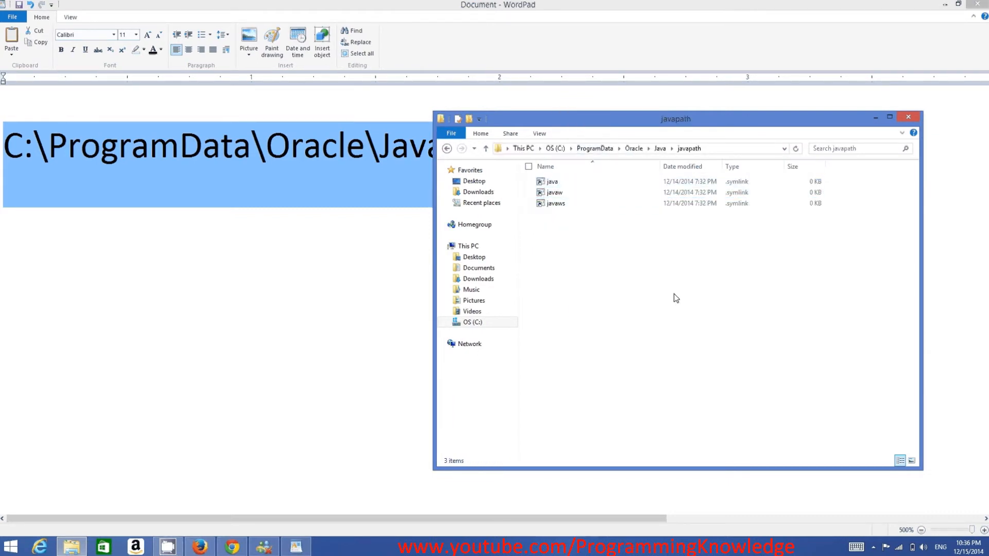
left_click(877, 120)
left_click(944, 5)
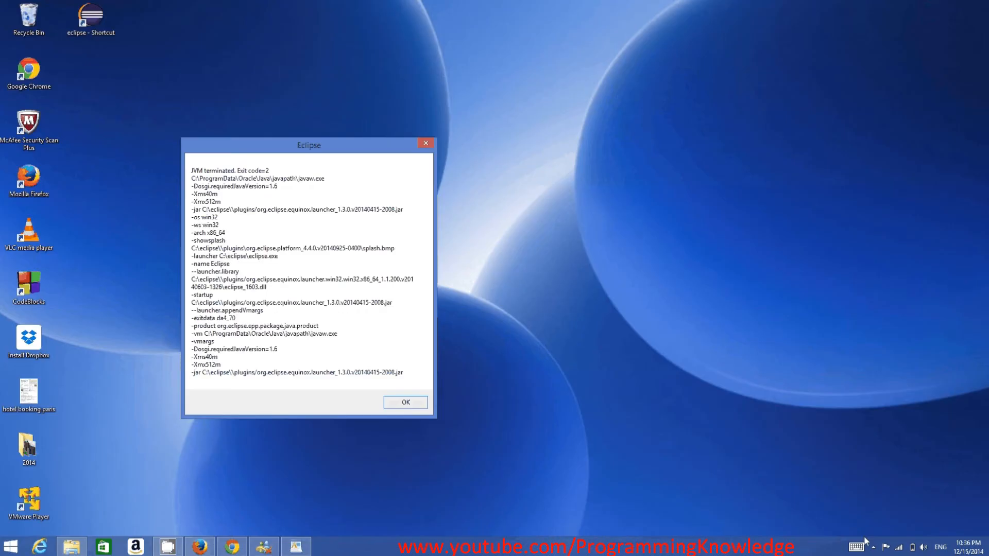
left_click(948, 206)
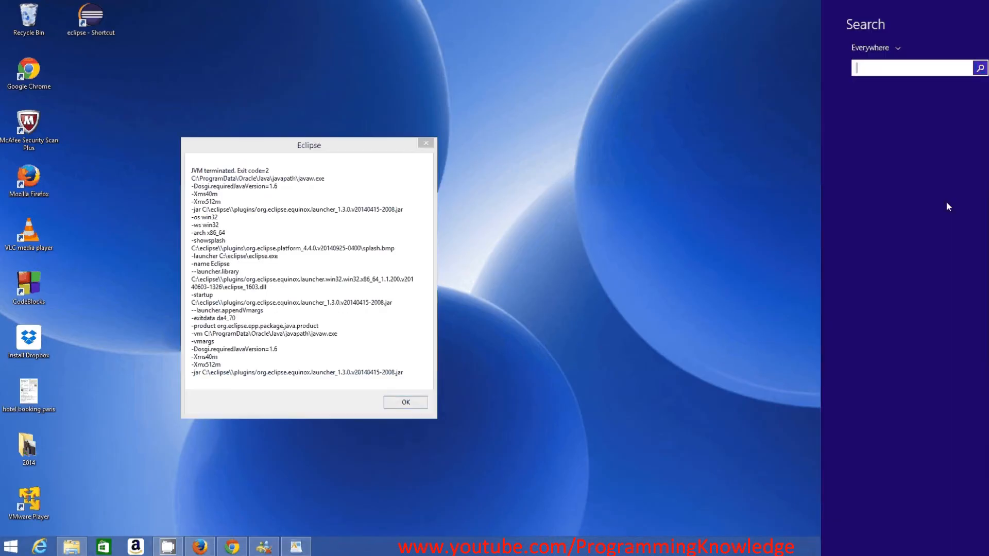
type("sz")
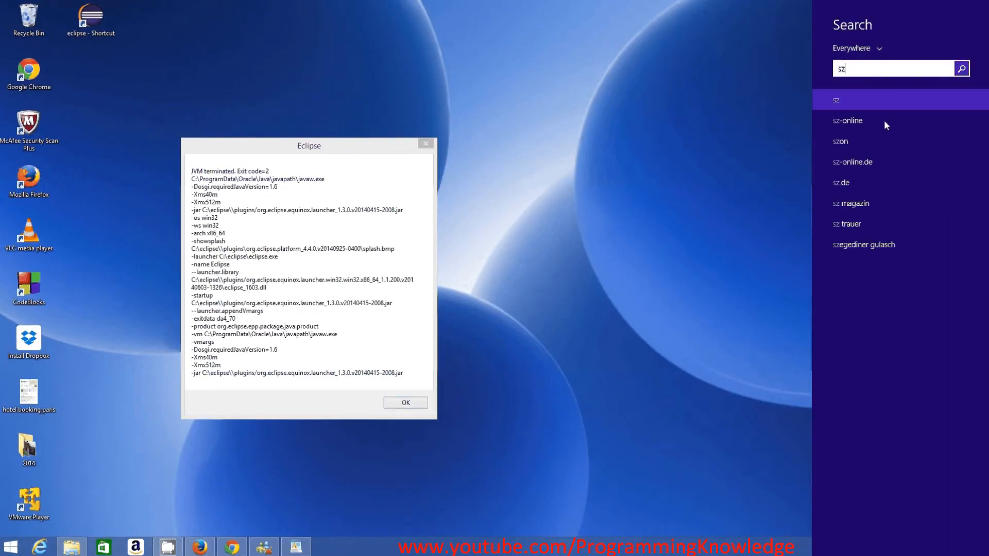
key("BackSpace")
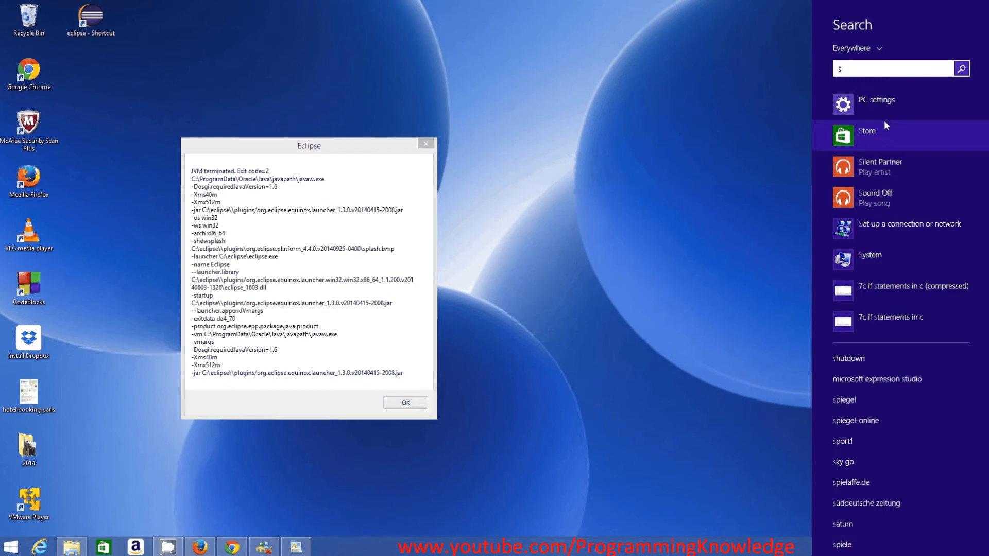
key("Escape")
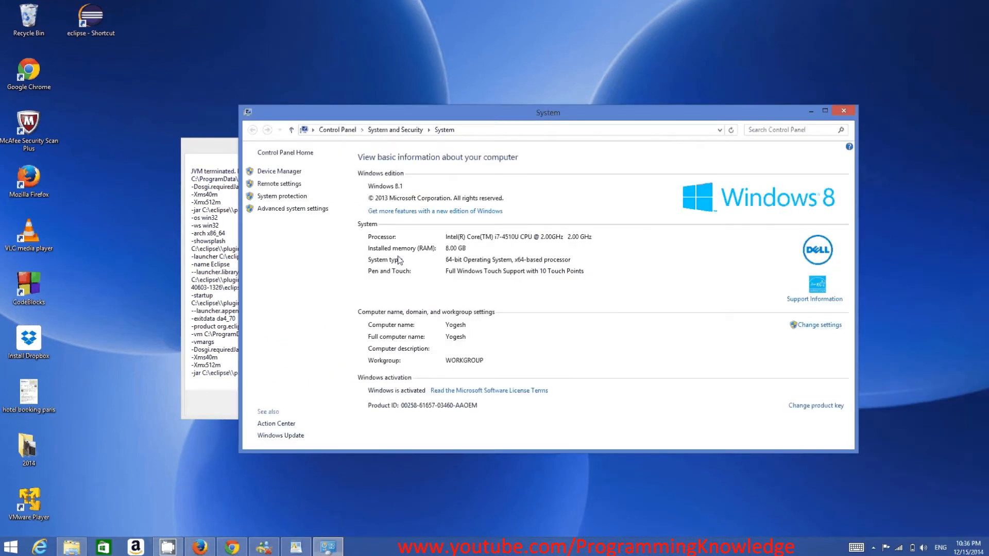
Open the Path system variable from the environment variables in the advanced system settings and go to the beginning of its value
left_click(292, 209)
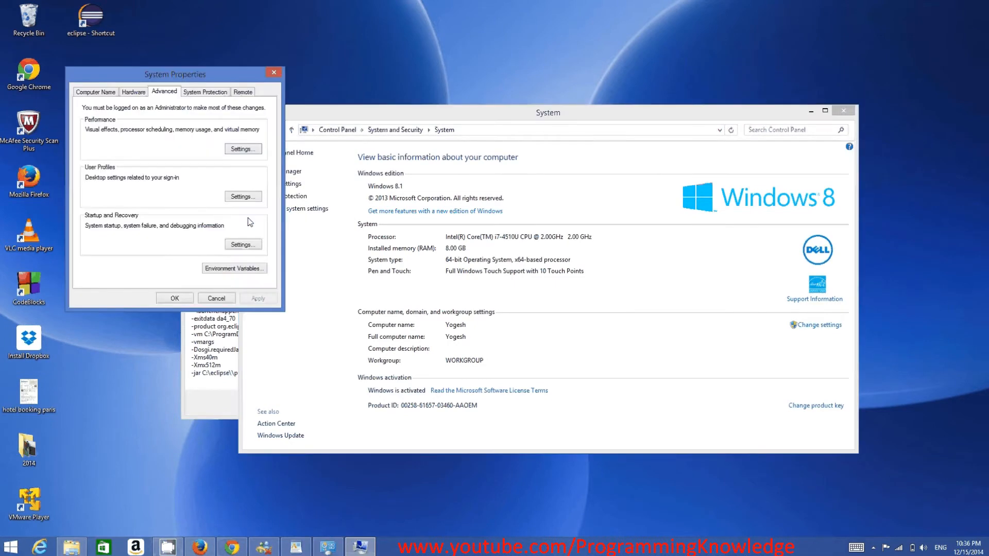
left_click(214, 269)
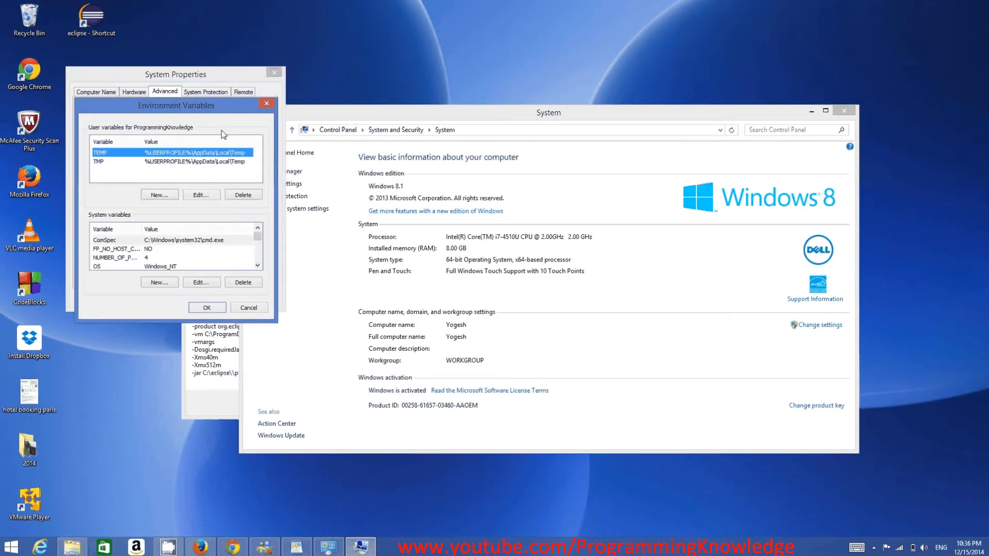
left_click_drag(223, 105, 359, 117)
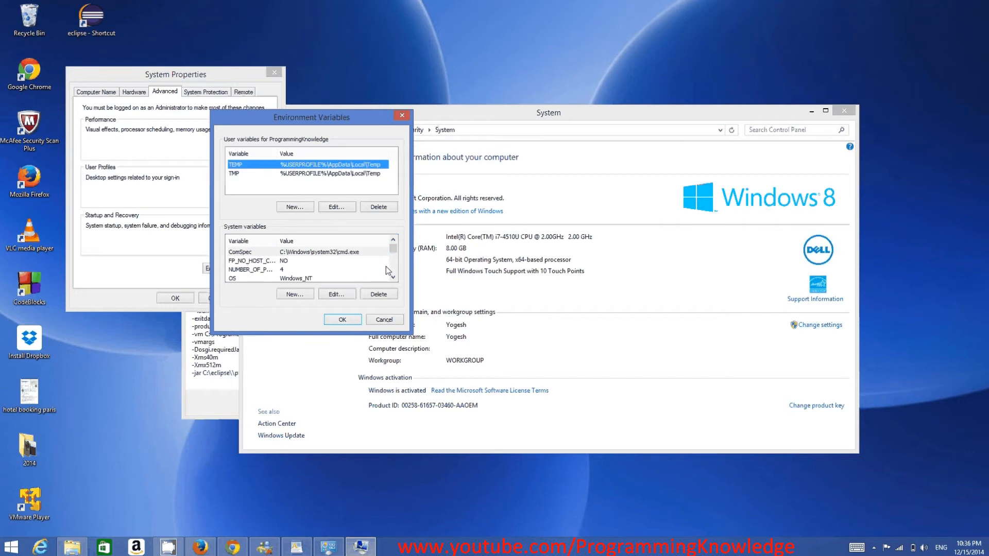
left_click(394, 277)
left_click(320, 270)
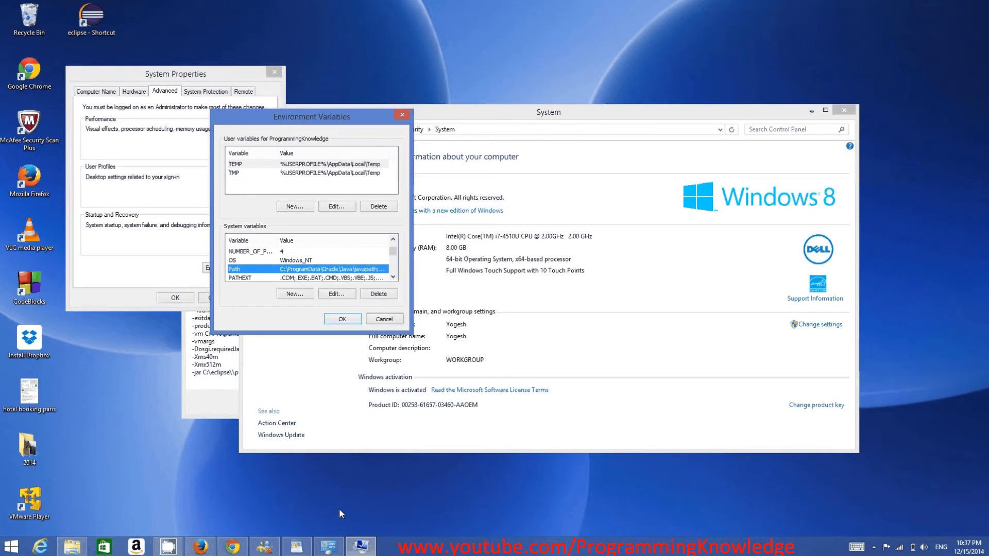
double_click(330, 269)
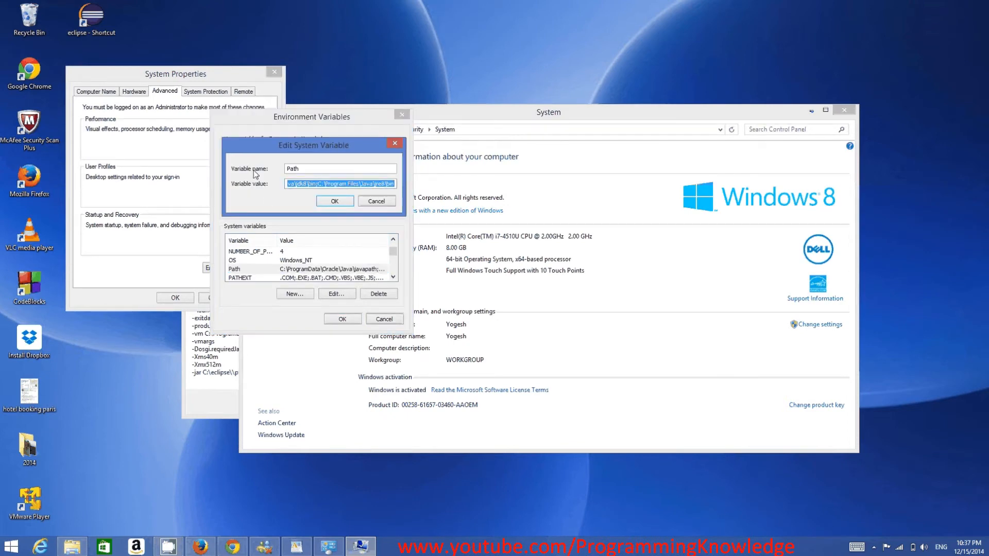
left_click(315, 184)
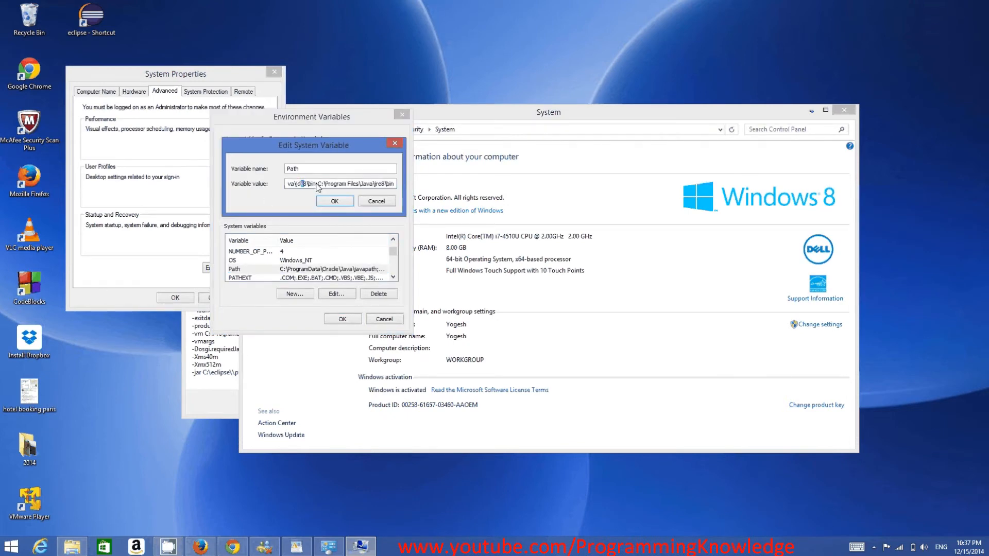
left_click_drag(317, 187, 236, 180)
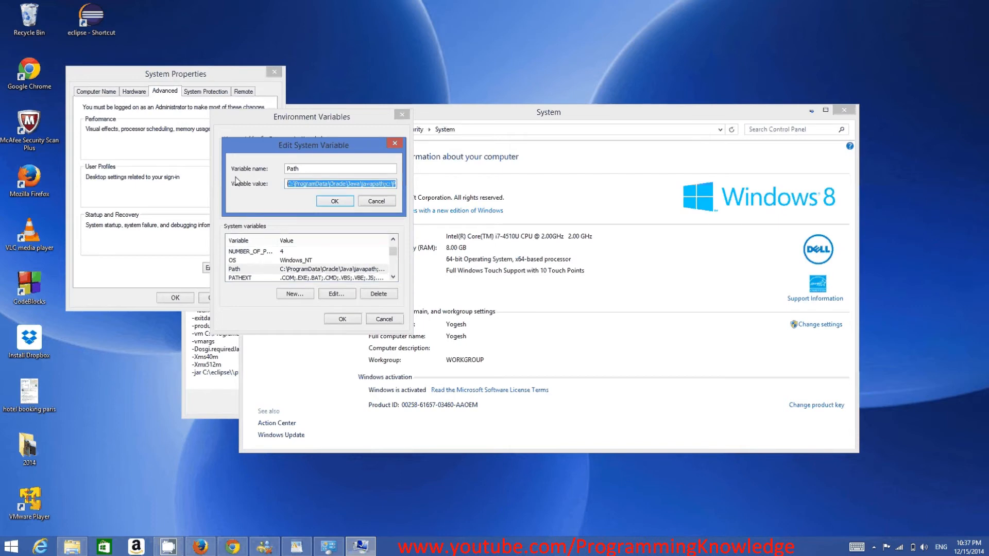
Highlight the path C:\ProgramData\Oracle\Java\javapath in the WordPad document for comparison and return to the variable being edited
left_click(301, 550)
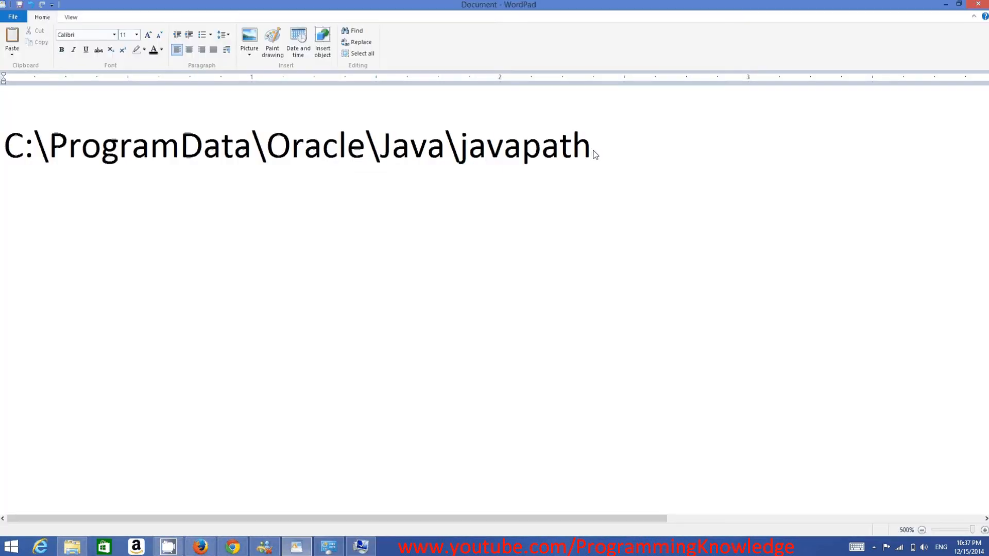
double_click(514, 149)
left_click_drag(513, 150, 58, 210)
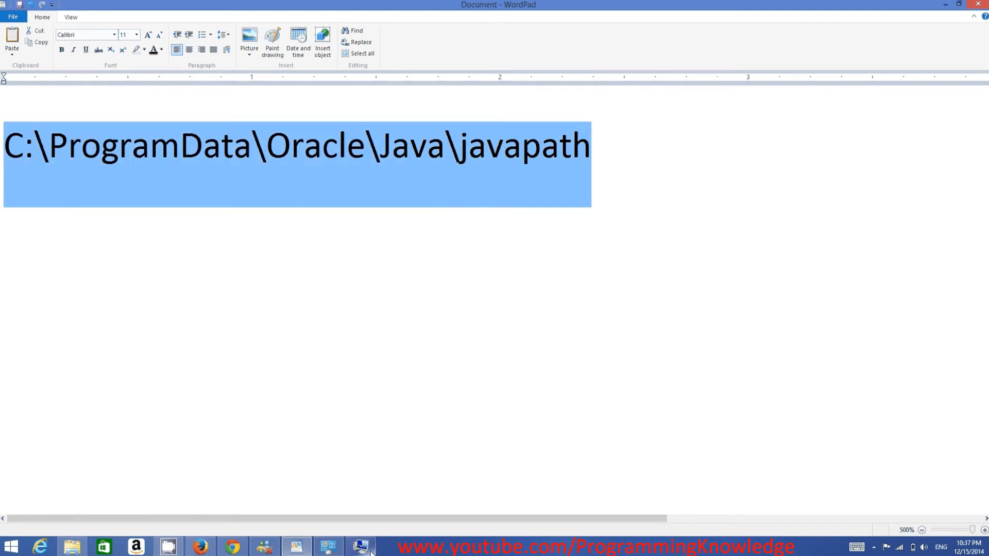
key("alt+Tab")
Delete the entry C:\ProgramData\Oracle\Java\javapath; from the start of the Path value and confirm all open system dialogs
left_click(354, 184)
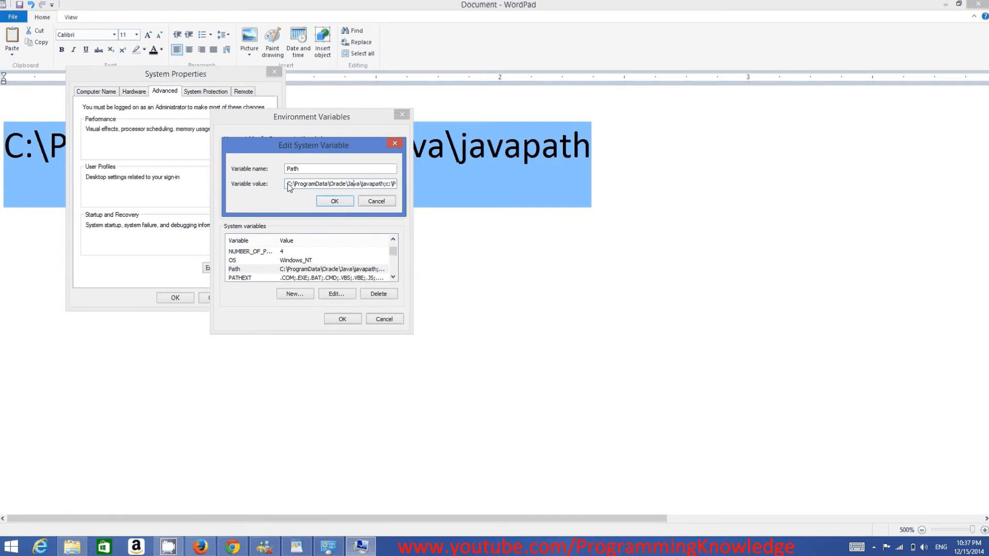
left_click_drag(289, 185, 389, 188)
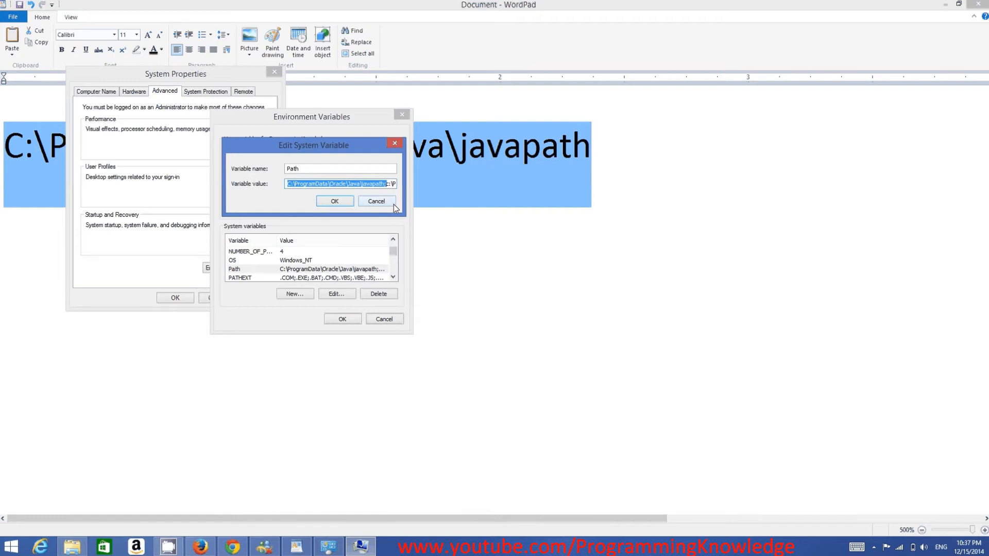
key("Delete")
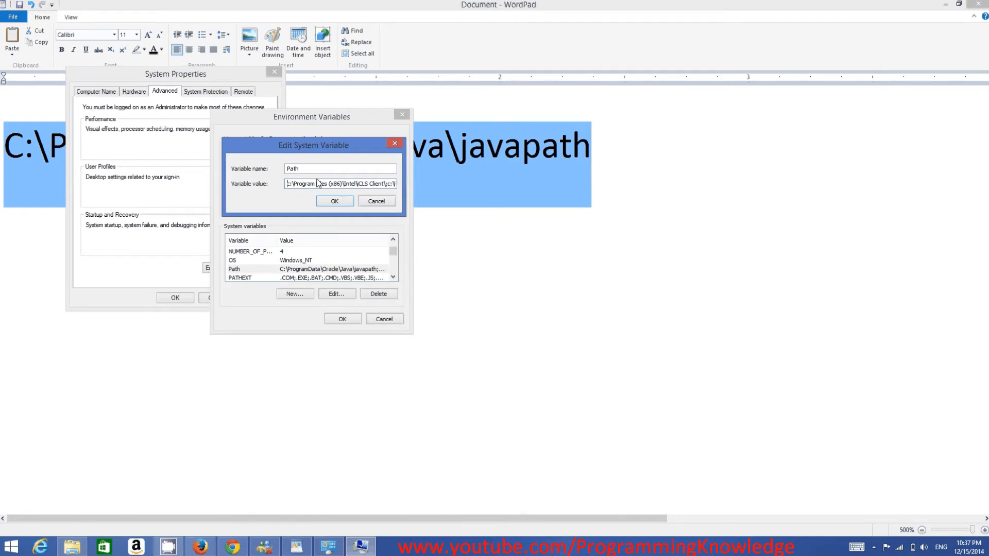
left_click(335, 201)
left_click(355, 322)
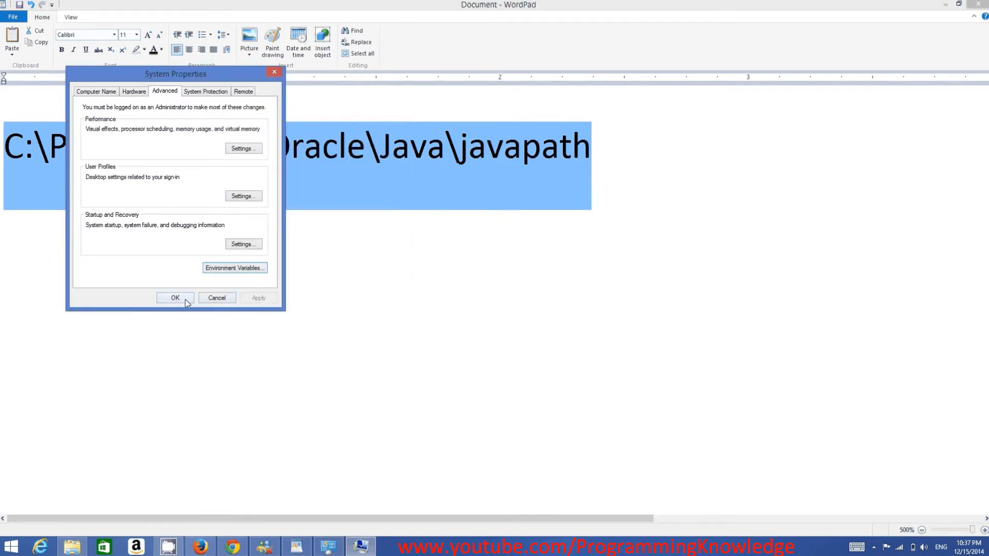
left_click(184, 299)
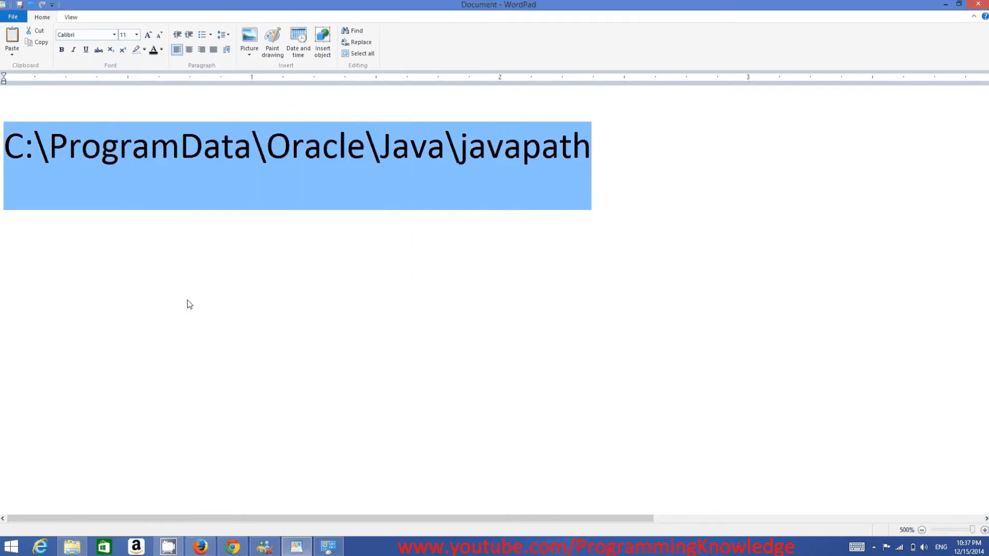
Minimize WordPad and close both the System window and the Eclipse error message
left_click(945, 6)
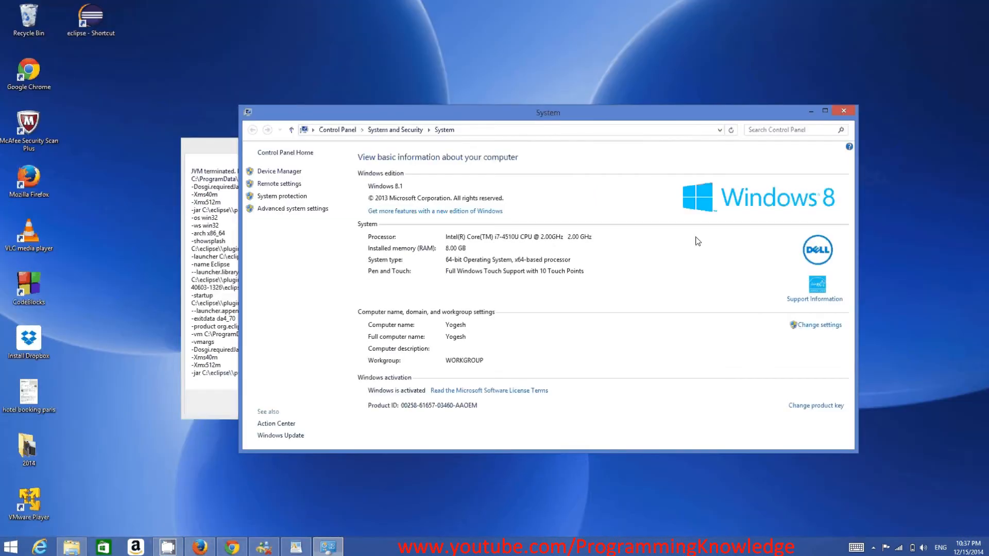
left_click(845, 110)
left_click(402, 404)
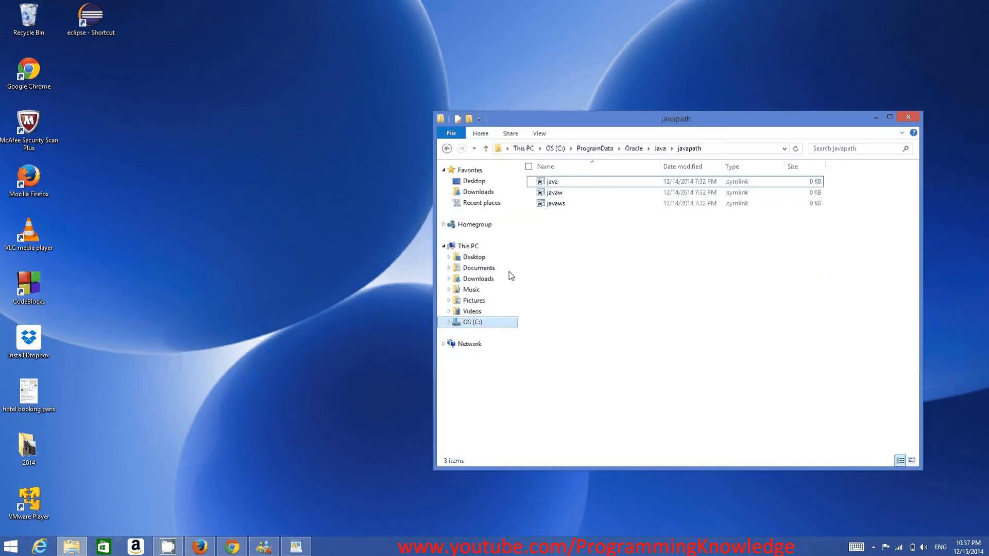
Return to the C: drive, open the eclipse folder and launch the eclipse application
left_click(447, 149)
double_click(568, 214)
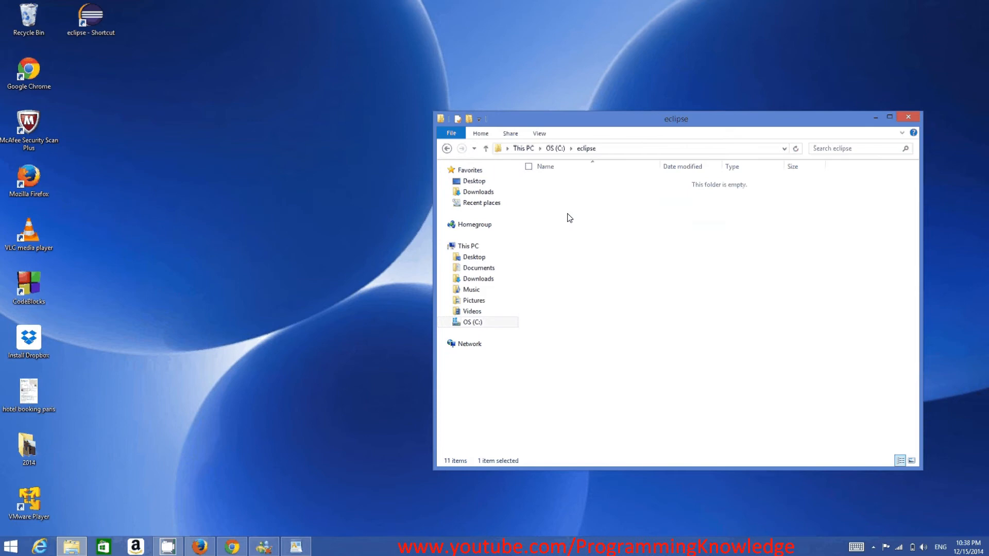
left_click(554, 274)
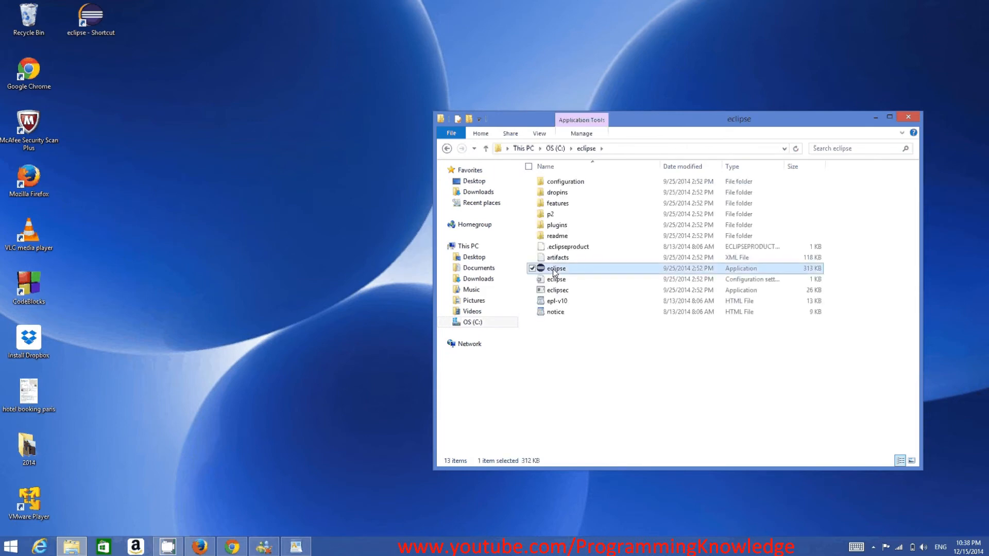
double_click(554, 274)
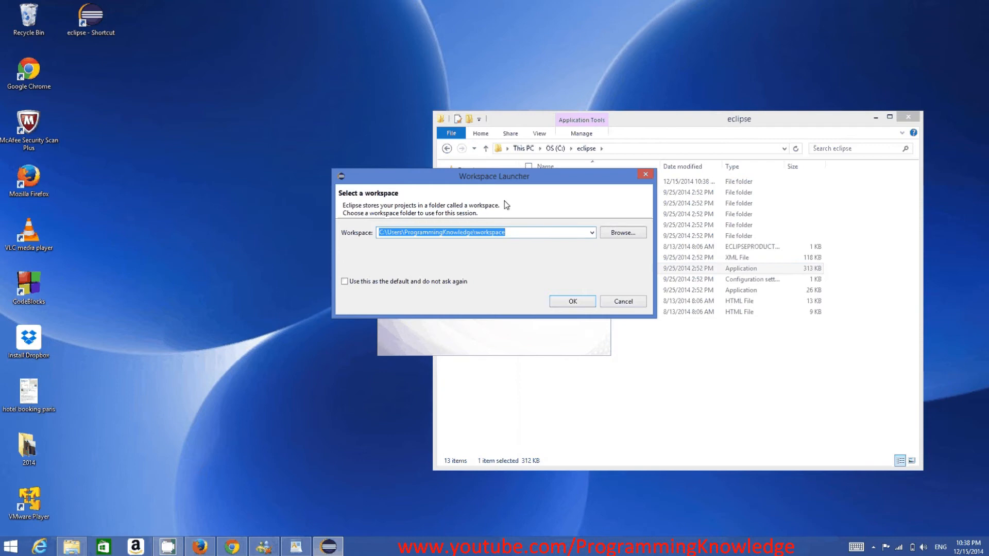
Accept the default workspace folder and maximize the Eclipse window with the eclipse folder window minimized
double_click(428, 232)
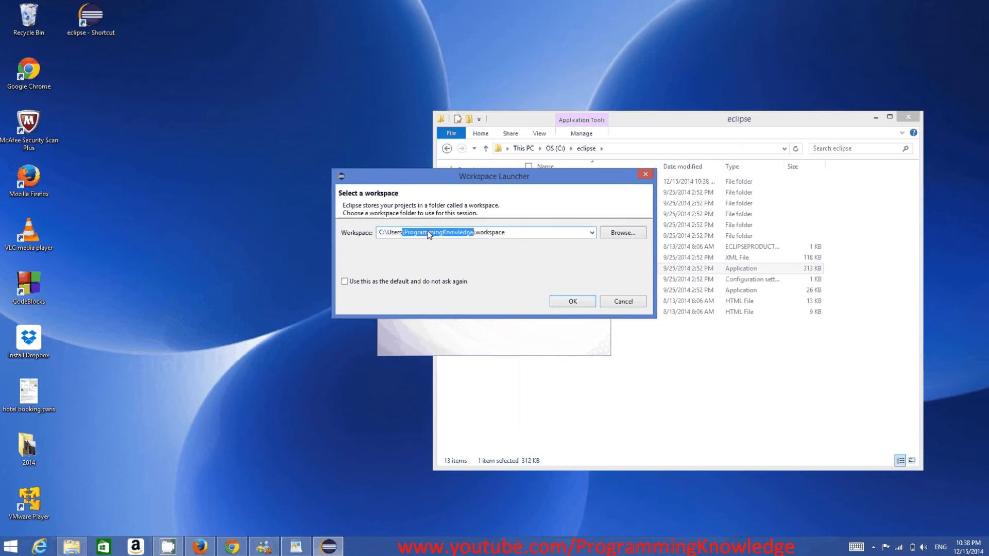
left_click(491, 236)
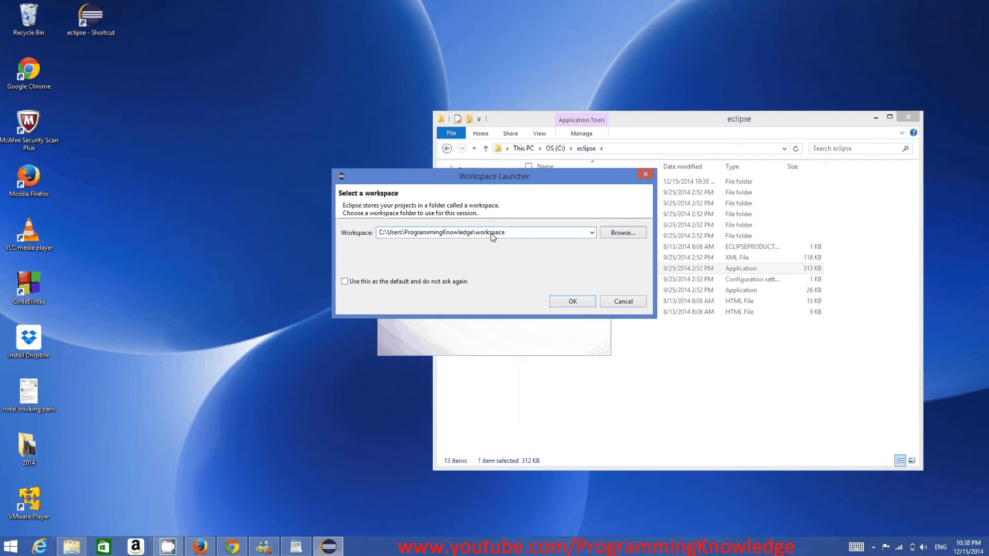
double_click(490, 236)
left_click(569, 306)
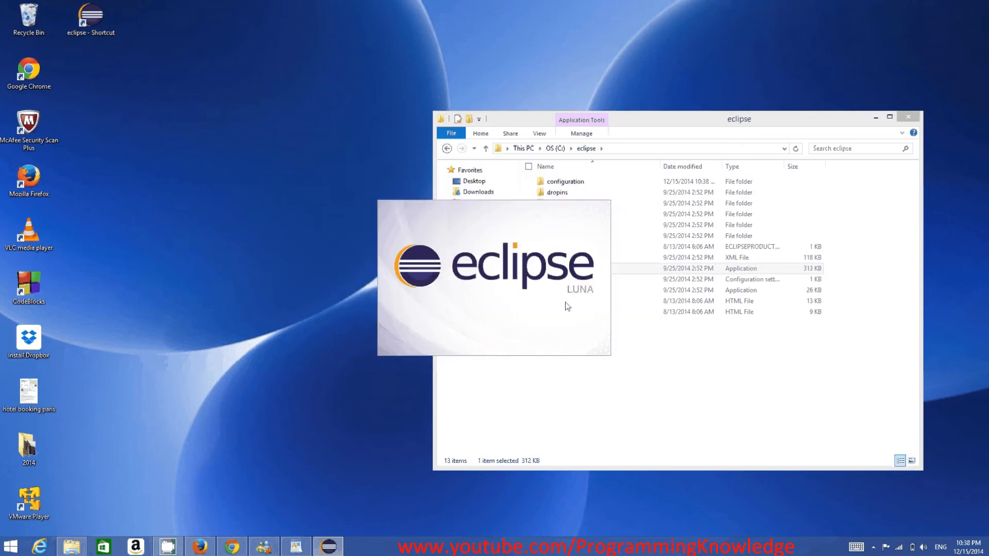
left_click(876, 118)
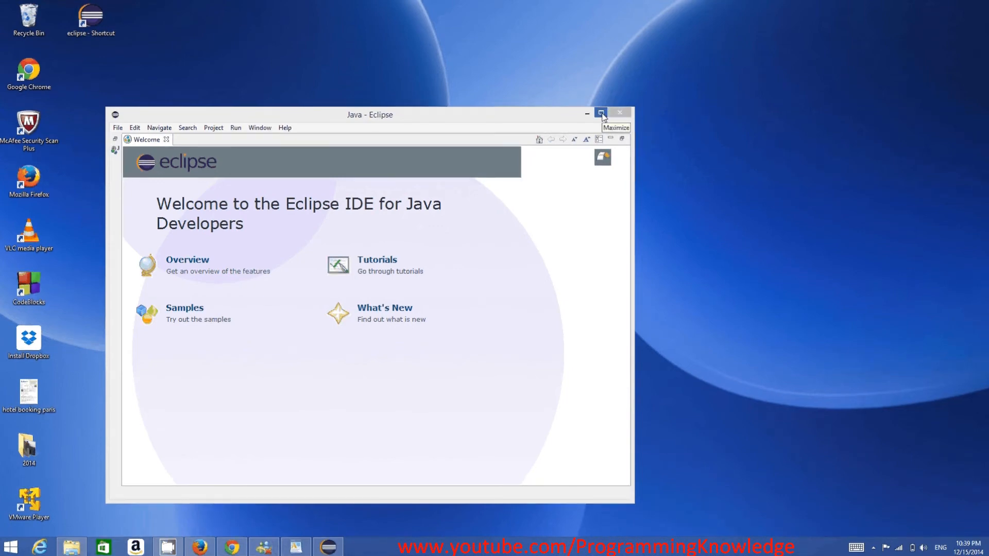
left_click(602, 114)
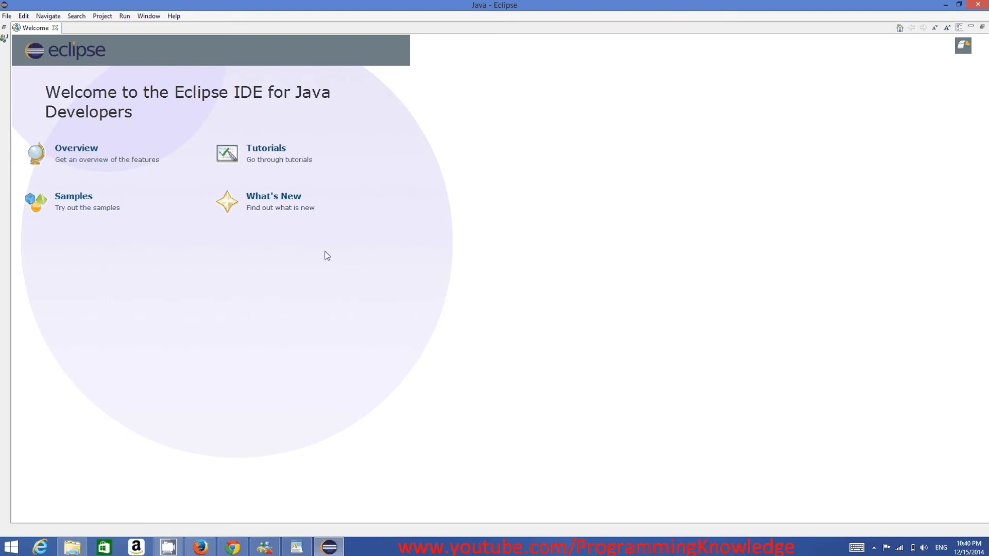
Start a new Java project and enter MyFirstProject as its name
left_click(6, 16)
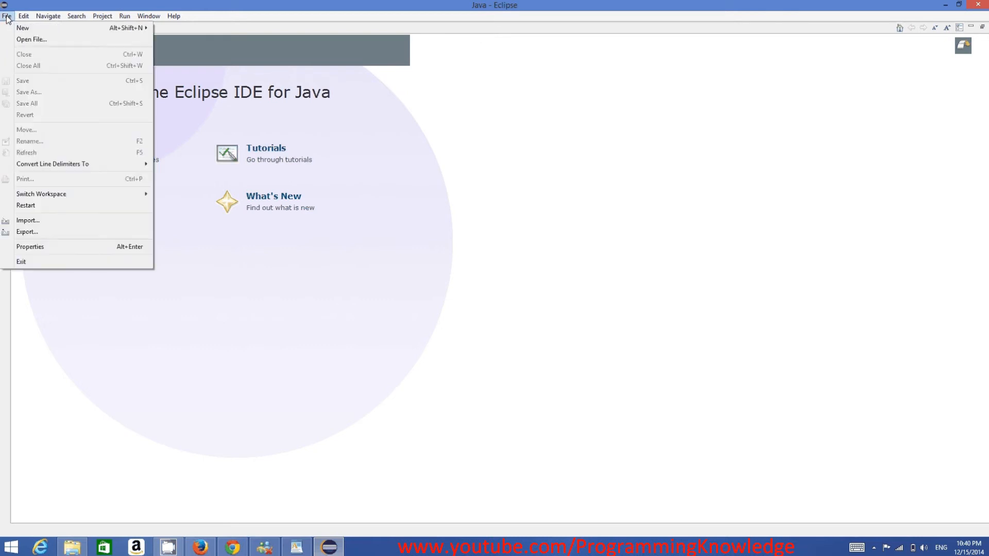
mouse_move(93, 28)
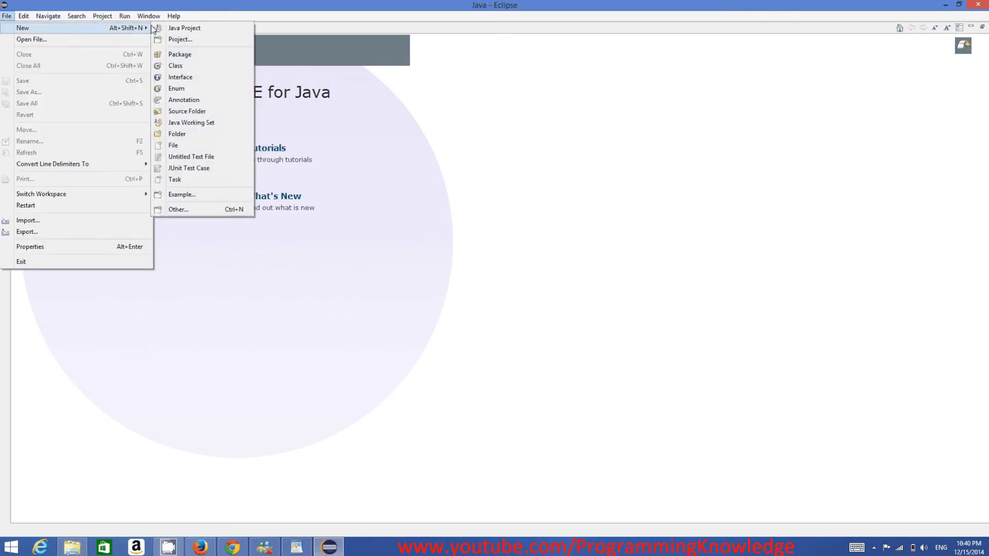
left_click(188, 29)
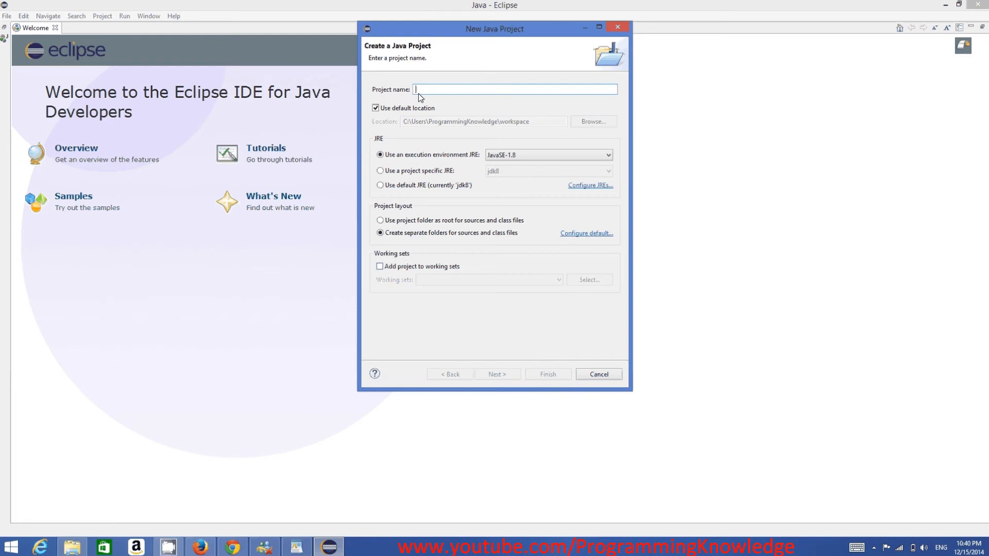
type("Mz")
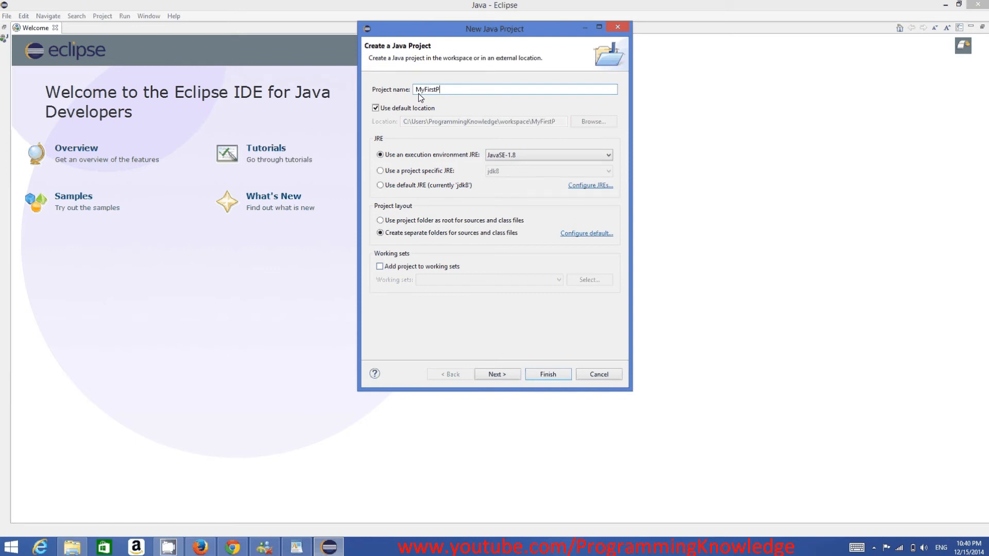
type("FirstProject")
left_click_drag(465, 93, 415, 91)
left_click(420, 92)
left_click_drag(417, 89, 425, 93)
left_click(436, 90)
left_click_drag(416, 91, 428, 94)
left_click(424, 92)
left_click_drag(421, 93, 419, 93)
left_click(426, 93)
left_click(437, 91)
left_click_drag(464, 90, 417, 88)
left_click(464, 93)
double_click(447, 90)
Continue to the Java build settings of the new project
left_click(509, 375)
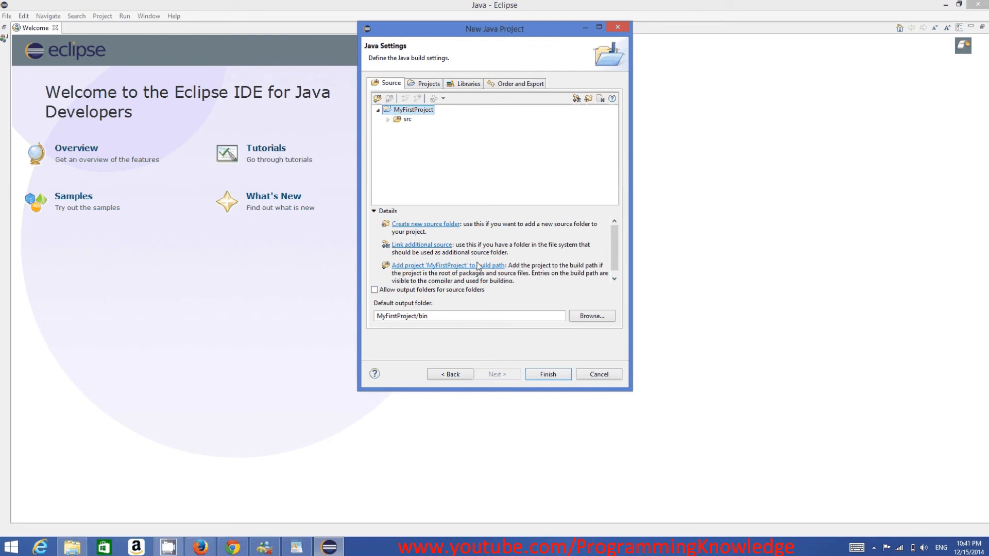
Finish creating MyFirstProject, restore the workbench from the Welcome page and expand the project in the Package Explorer
left_click(548, 379)
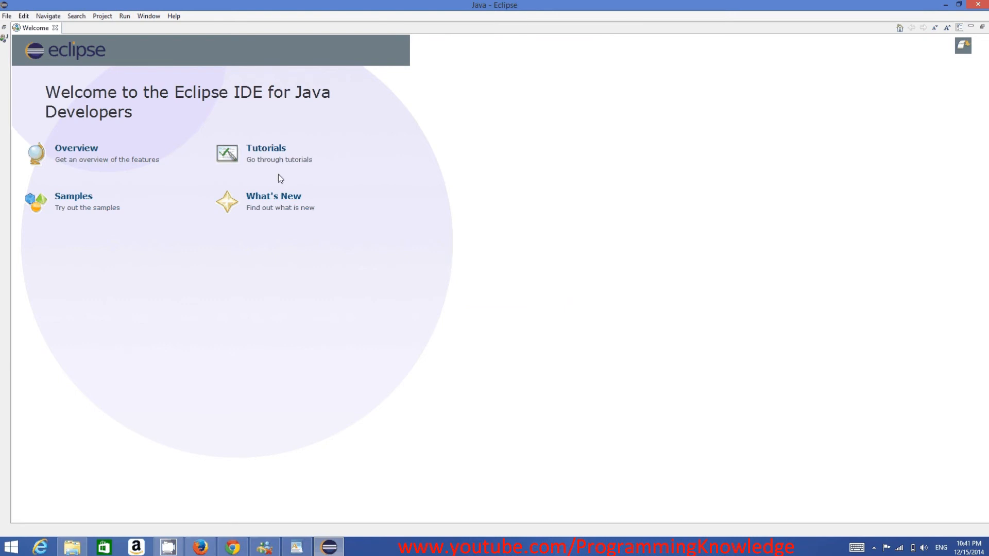
left_click(4, 28)
left_click(35, 56)
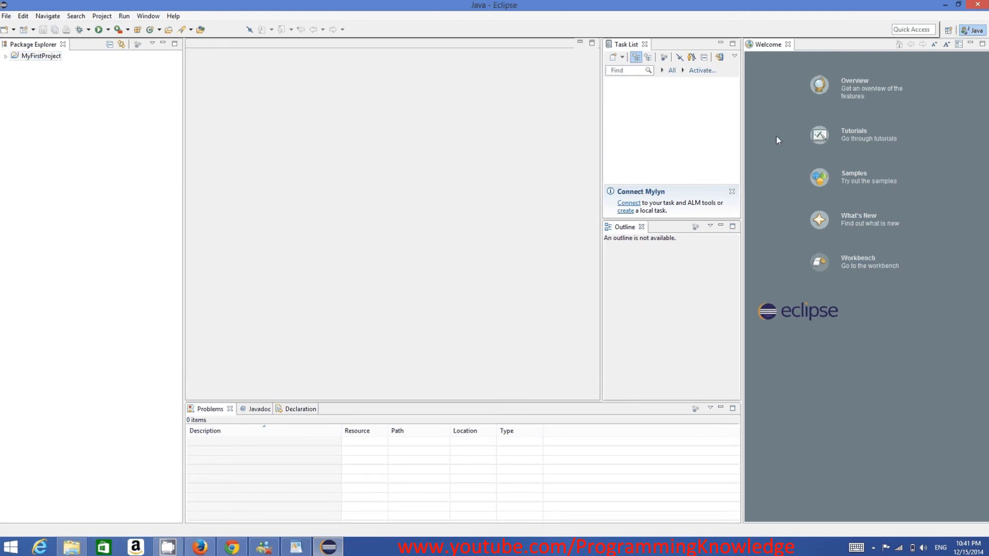
left_click(5, 57)
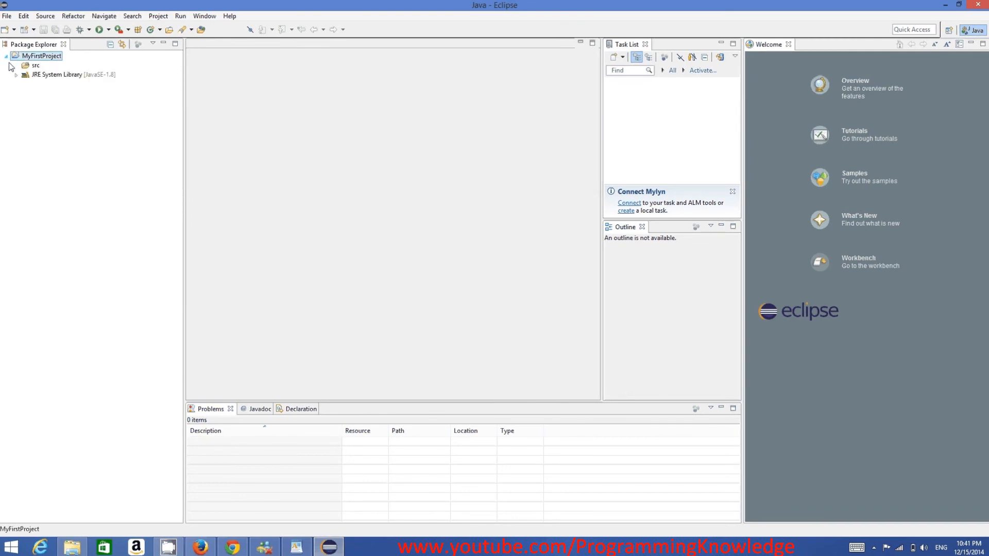
left_click(35, 69)
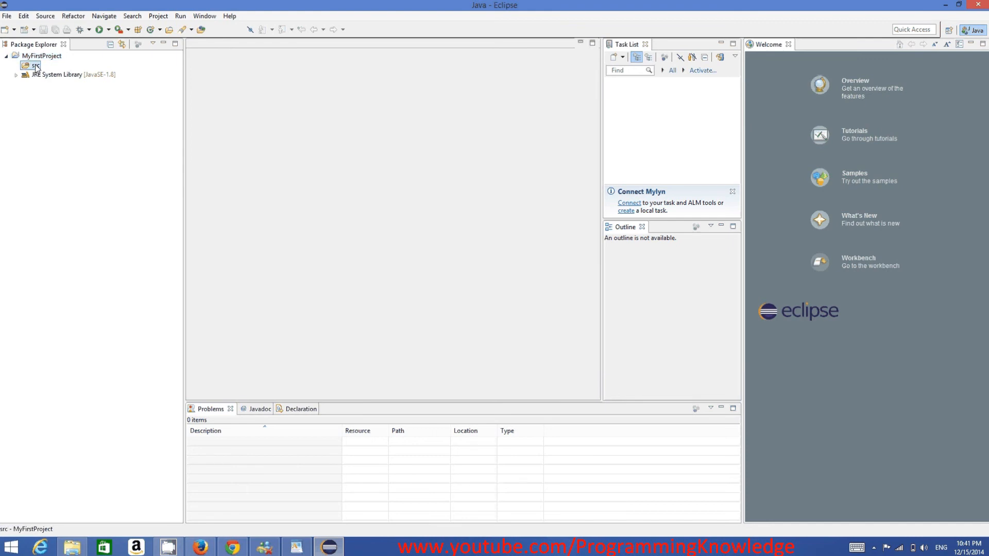
right_click(35, 68)
mouse_move(89, 74)
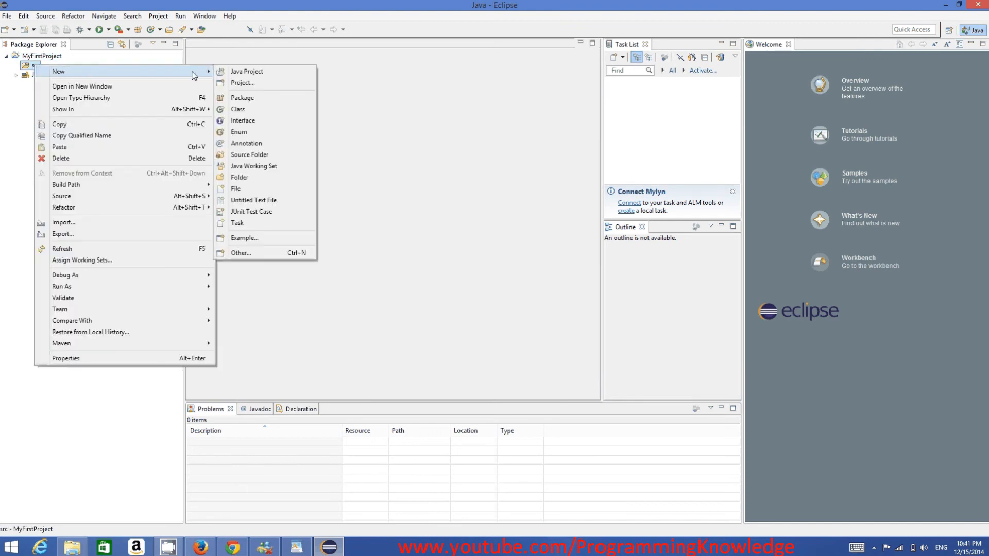
left_click(245, 110)
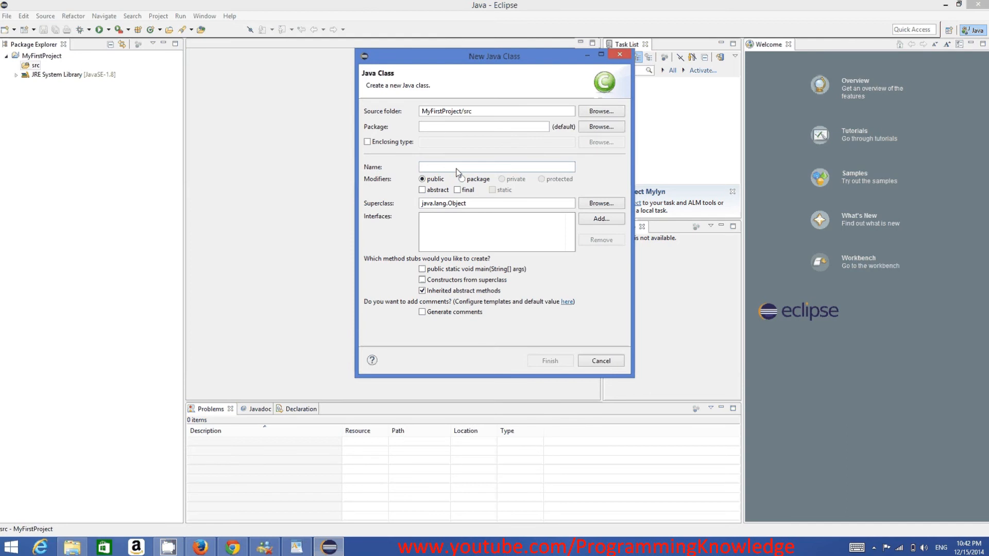
left_click(601, 361)
Create a public class named MyClass in the src folder, including the public static void main(String[] args) method stub
right_click(35, 66)
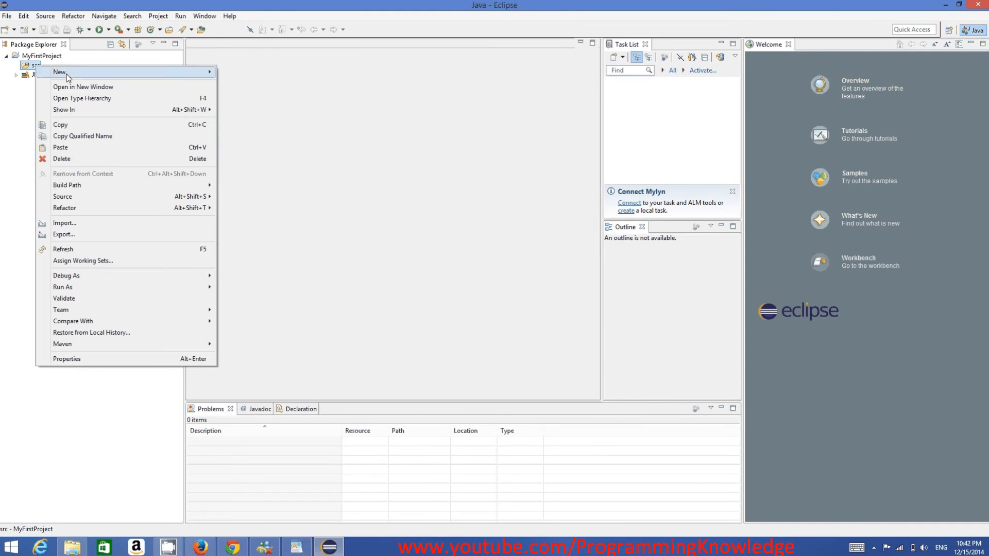
mouse_move(67, 77)
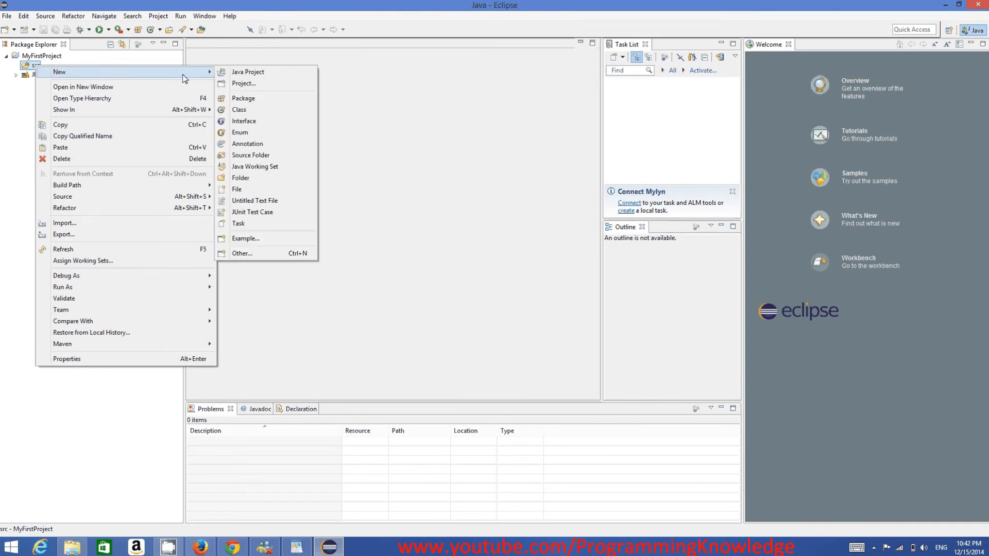
left_click(243, 113)
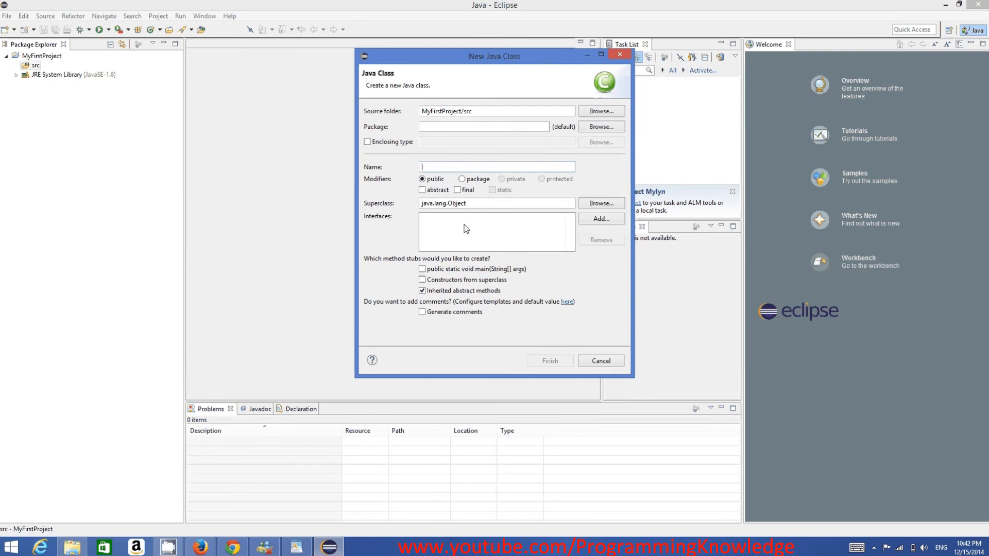
type("M")
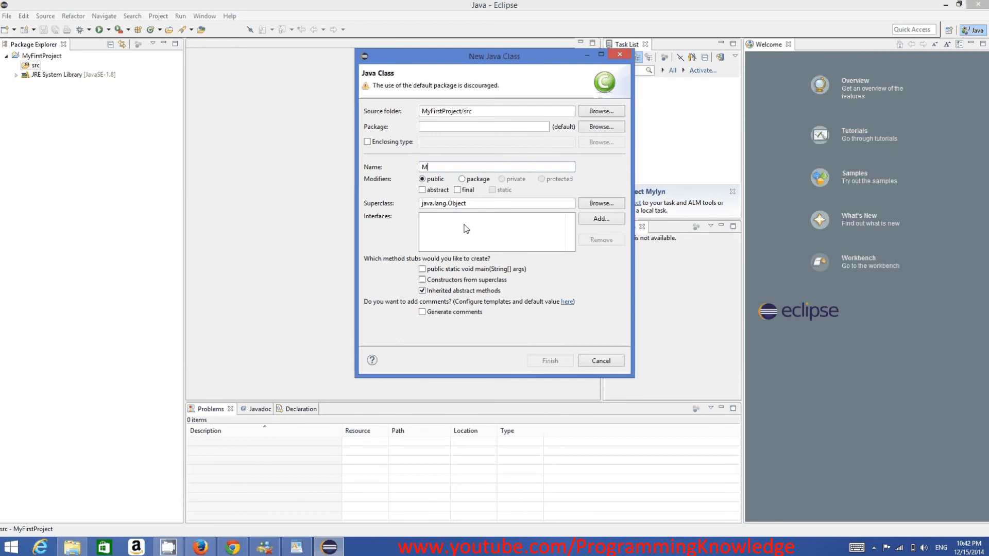
type("yClass")
left_click(422, 269)
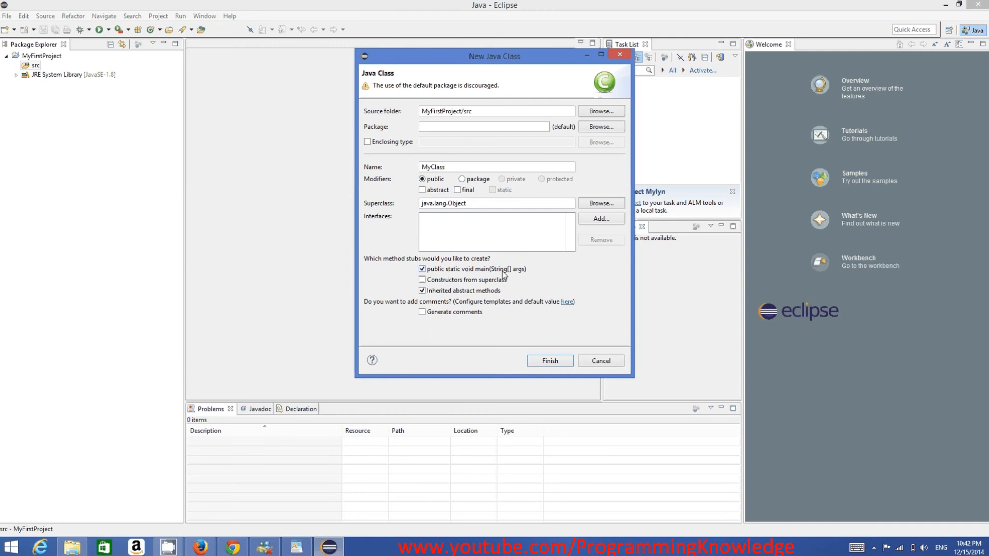
left_click(423, 270)
left_click(426, 273)
left_click(546, 362)
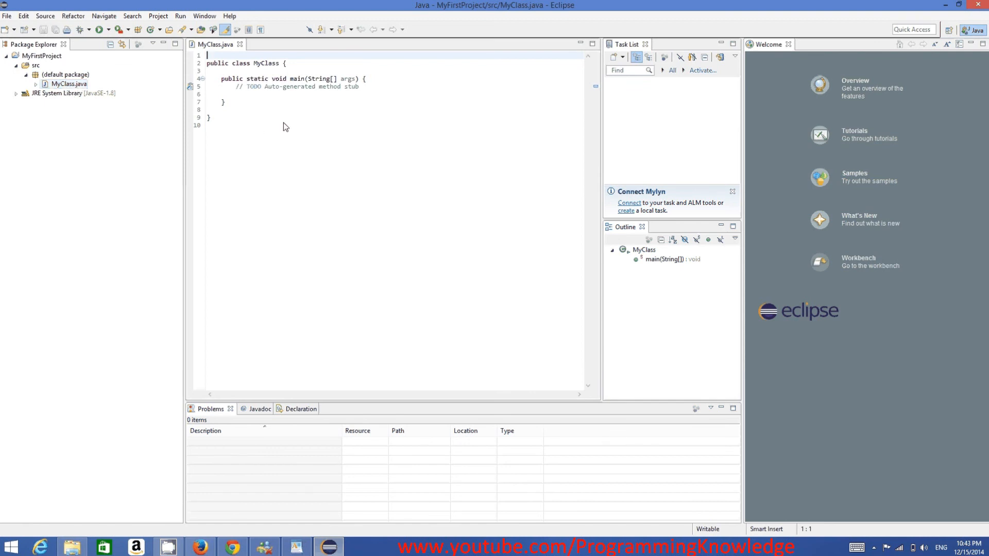
left_click_drag(283, 122, 173, 58)
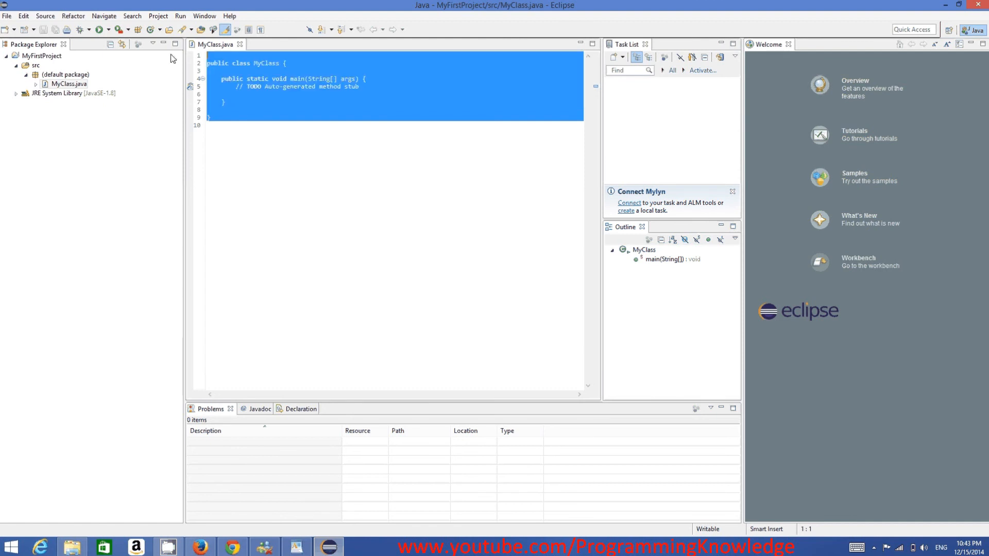
left_click(244, 79)
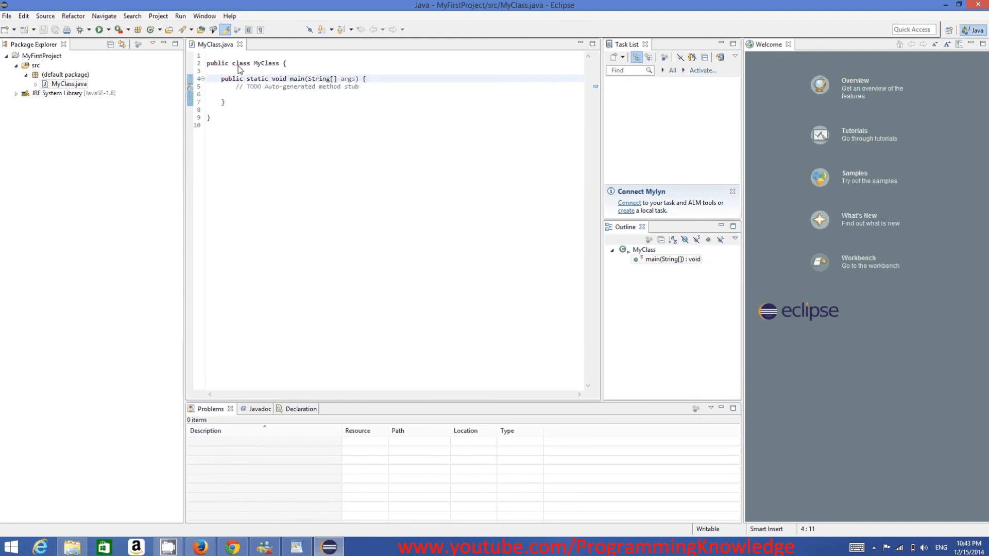
Add the statement System.out.println(); beneath the TODO comment inside the main method of MyClass
left_click(366, 93)
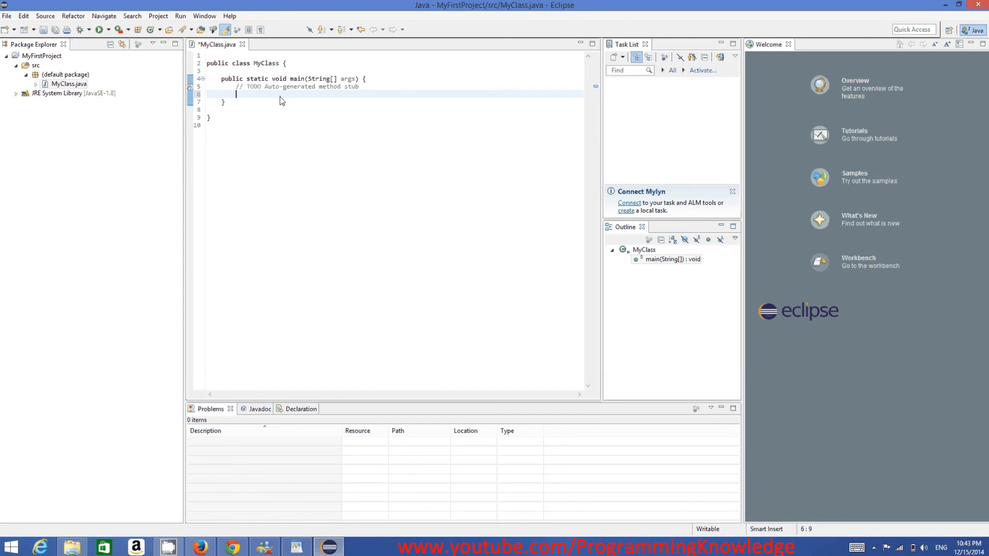
type("Szstem")
key("BackSpace")
key("BackSpace")
key("BackSpace")
key("BackSpace")
key("BackSpace")
type("ystem.ou")
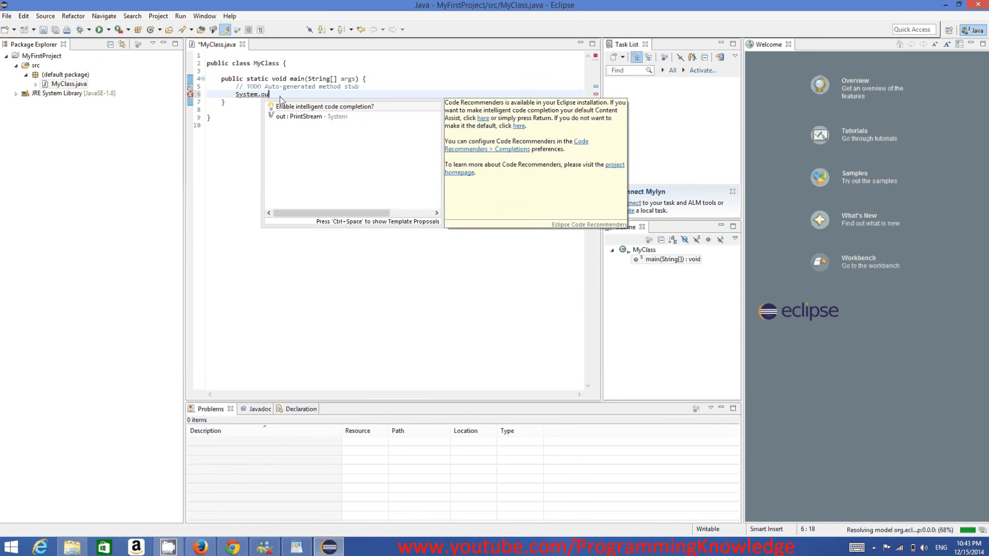
key("Down")
key("Return")
type(".pr")
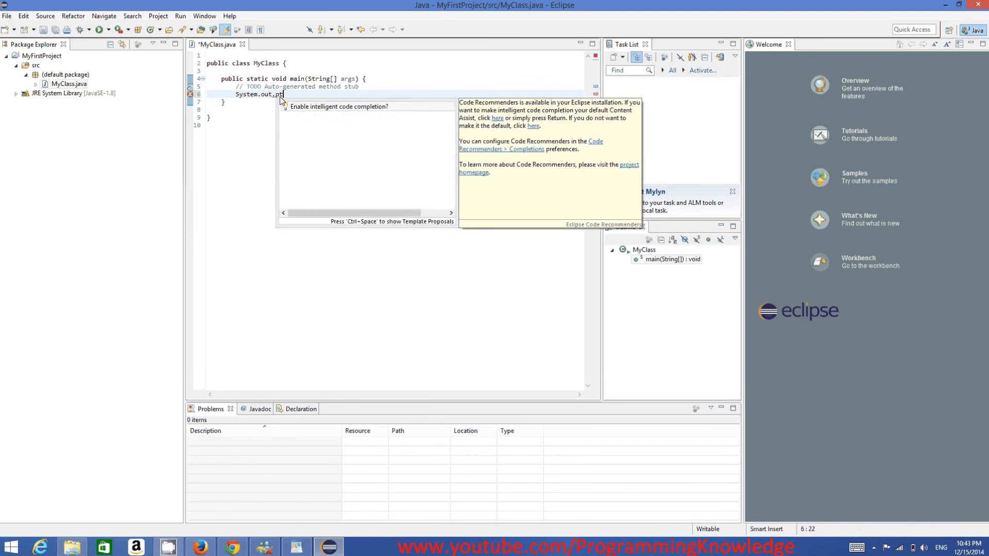
type("in")
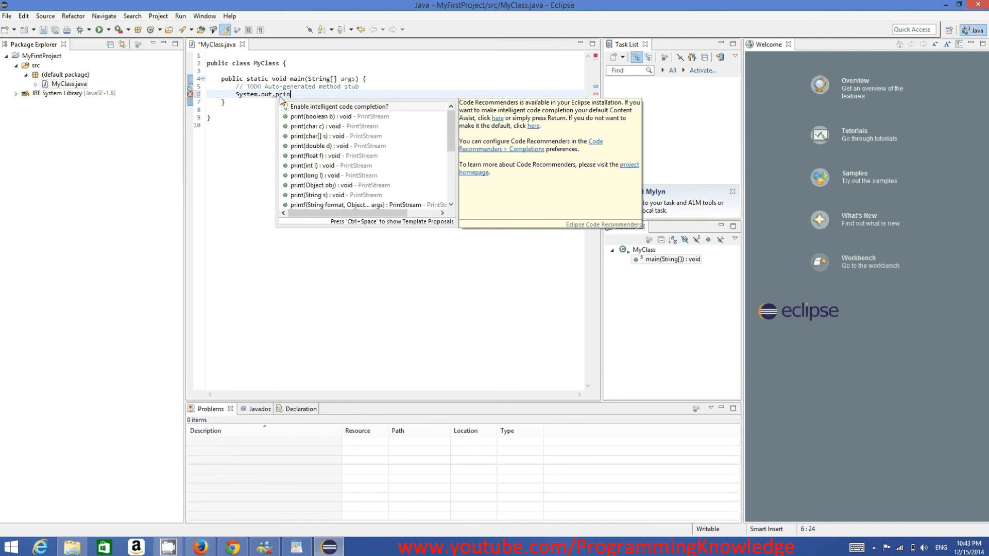
type("tln();")
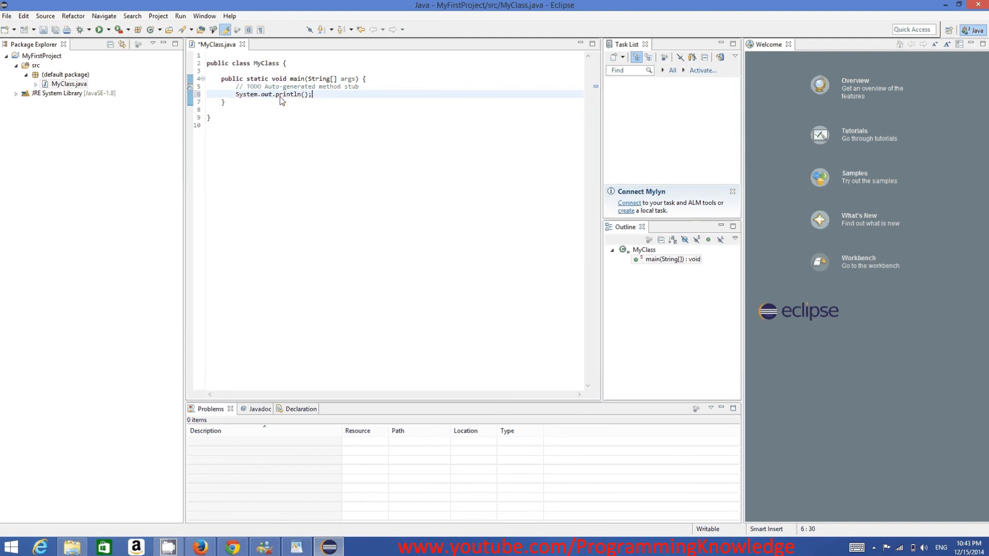
Switch the input language to German (Germany) with the German keyboard and enter "Hello World" as the println argument
type("@")
key("BackSpace")
left_click(941, 548)
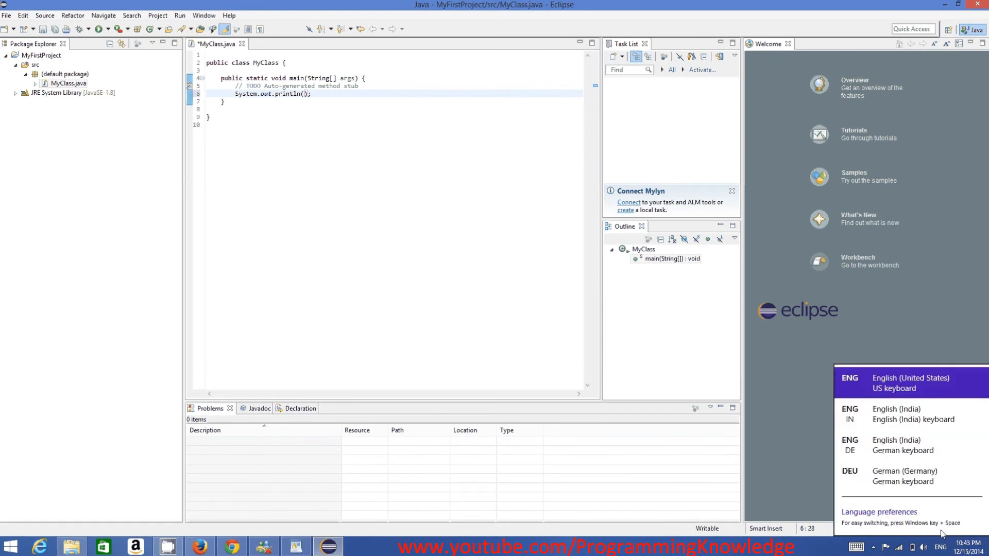
left_click(904, 476)
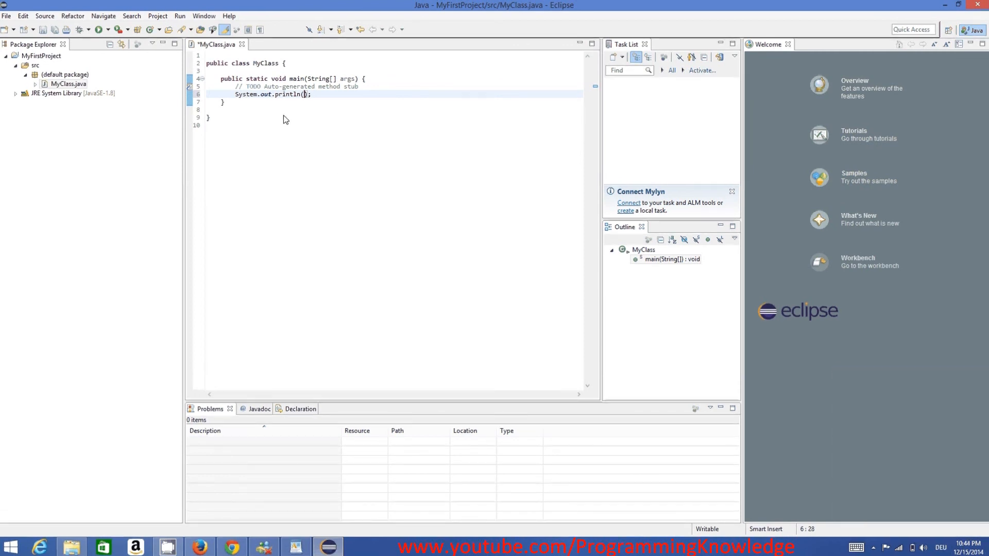
type("\"Hello World")
left_click_drag(382, 181, 199, 56)
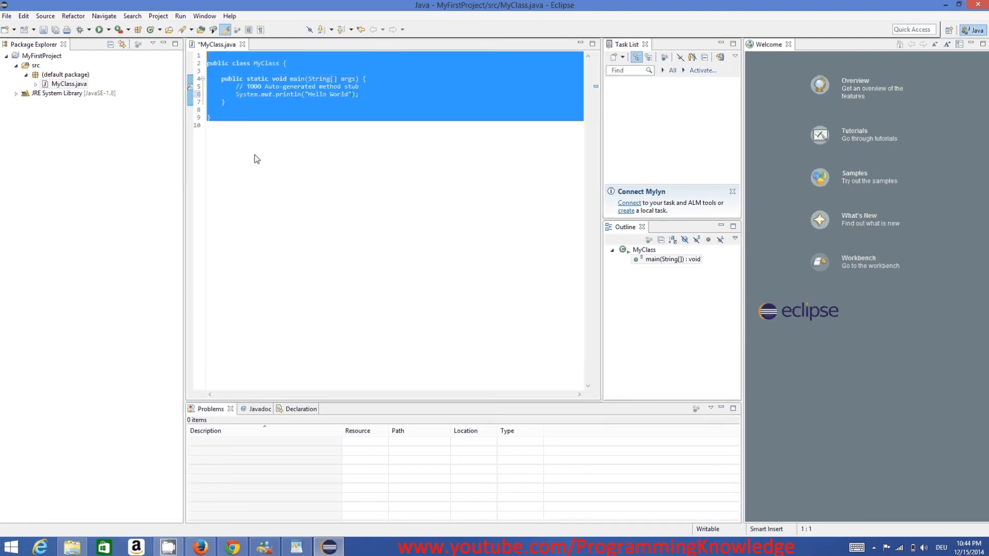
left_click(255, 154)
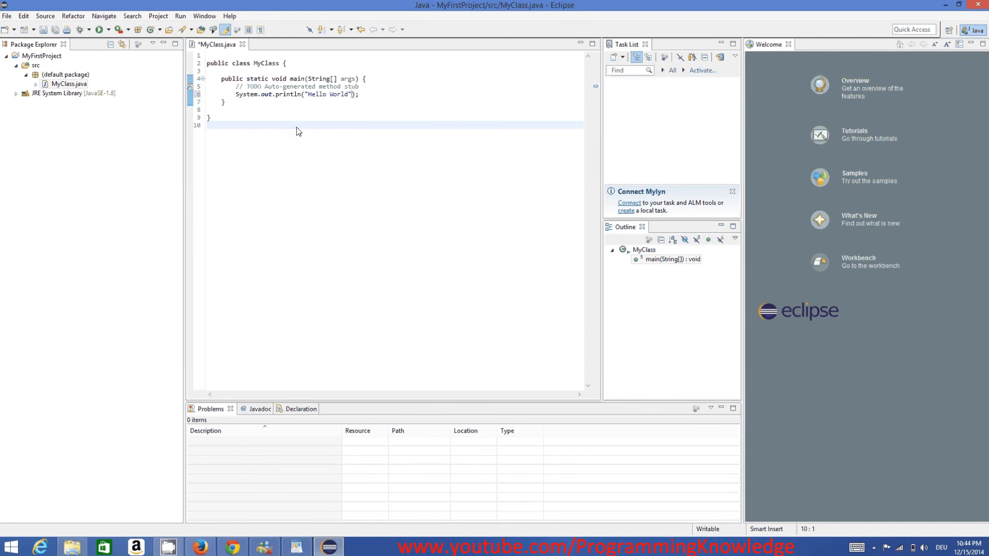
left_click(180, 16)
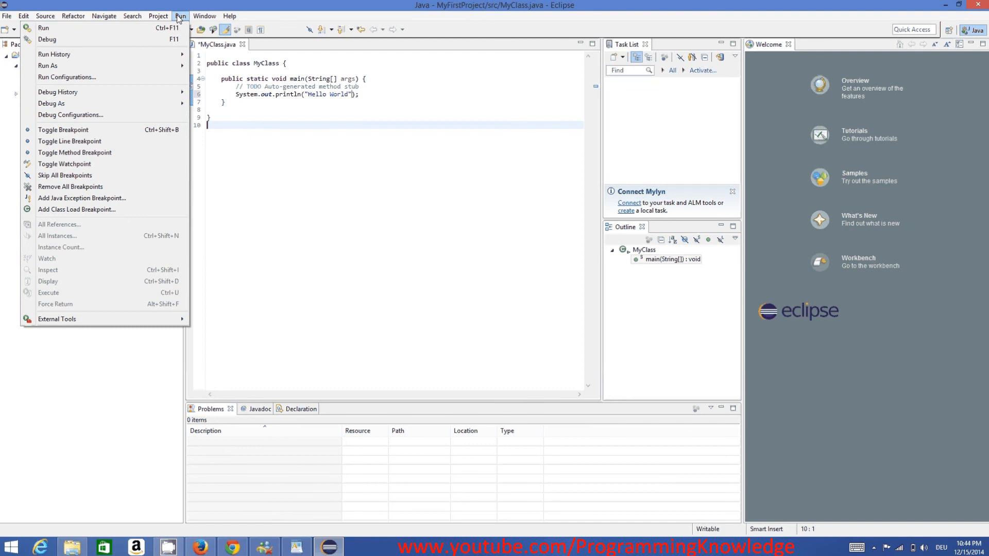
left_click(297, 102)
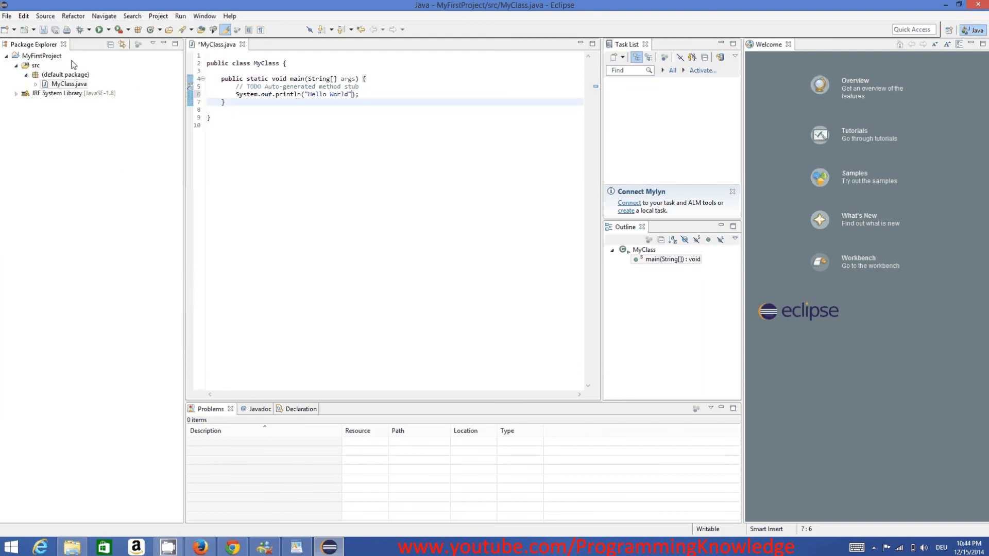
Run MyFirstProject as a Java application, saving MyClass.java before launch, and check the console output
left_click(41, 56)
right_click(46, 57)
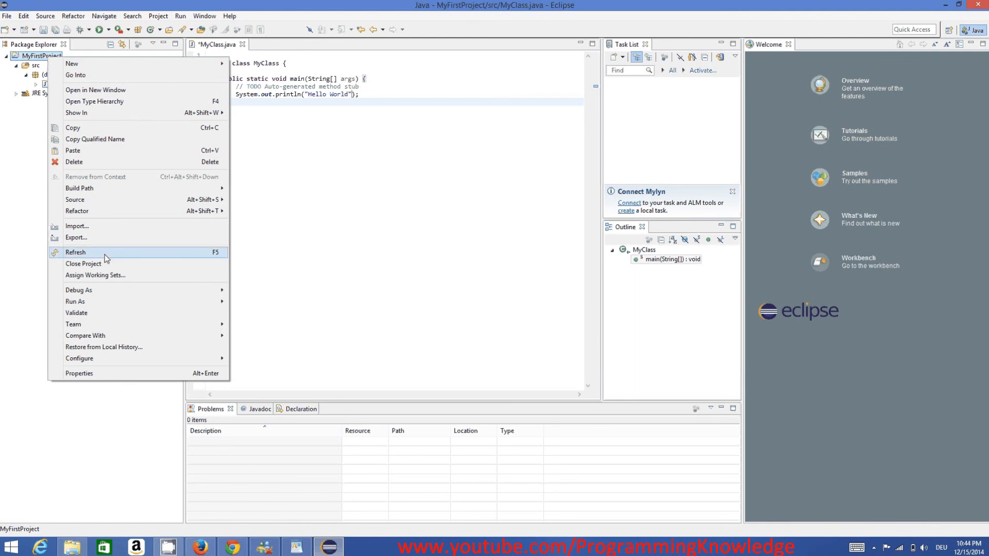
mouse_move(122, 292)
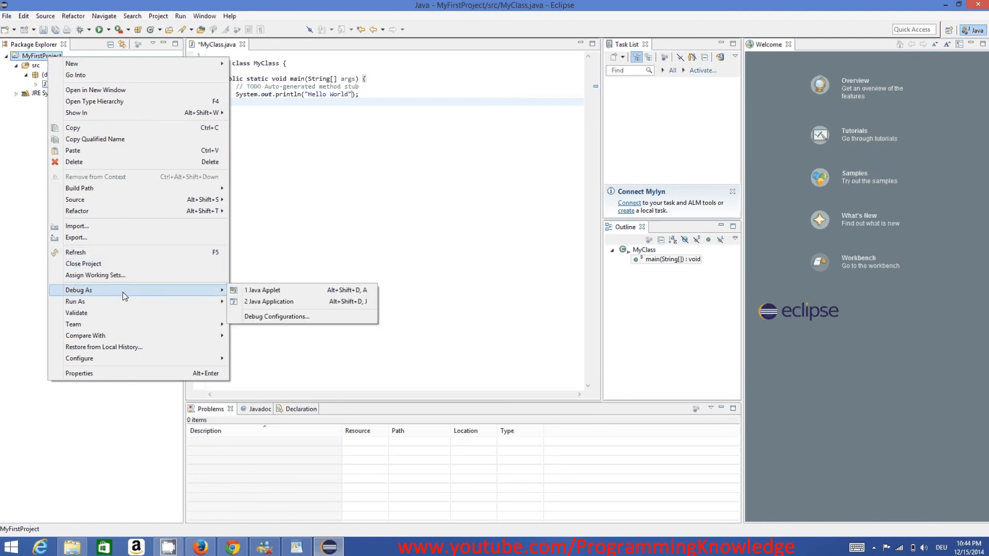
mouse_move(159, 302)
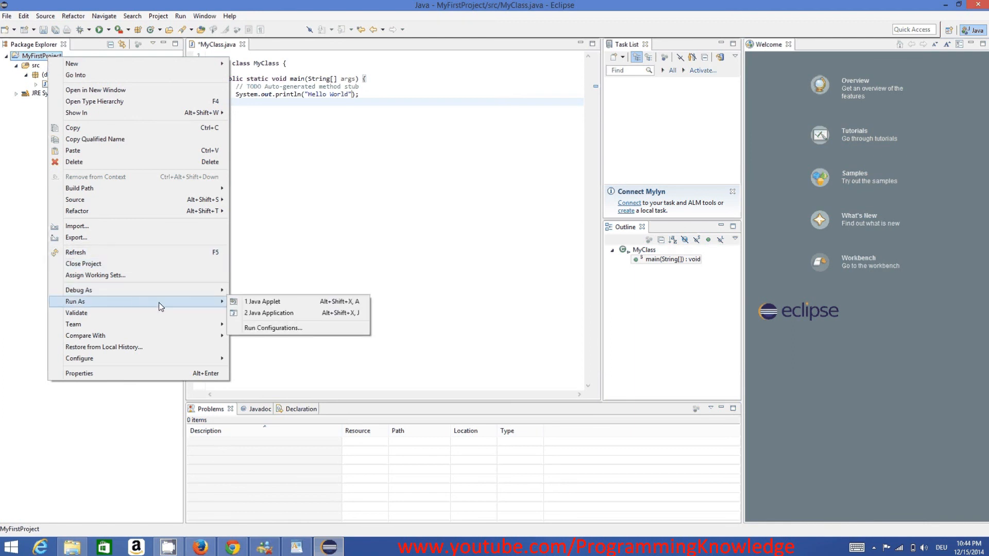
left_click(261, 312)
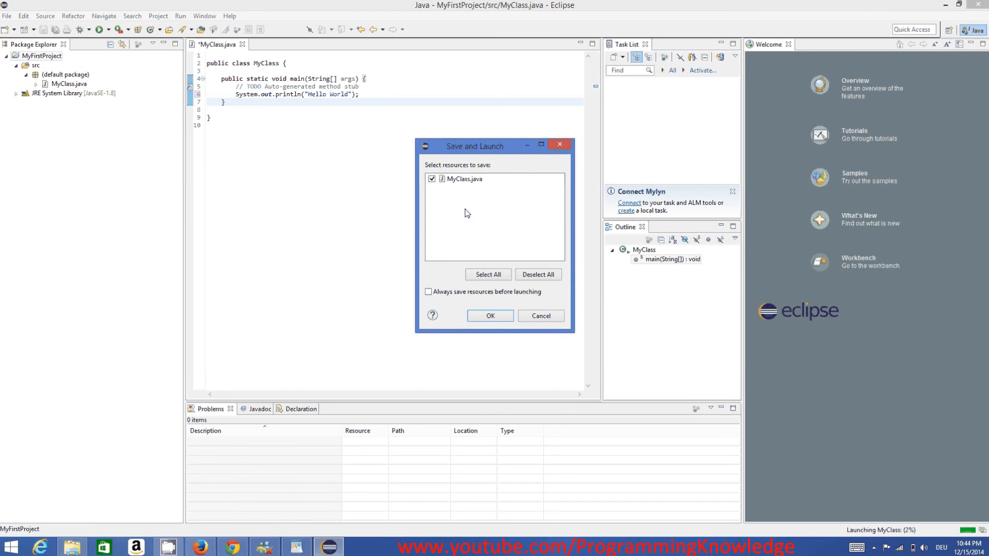
left_click(490, 316)
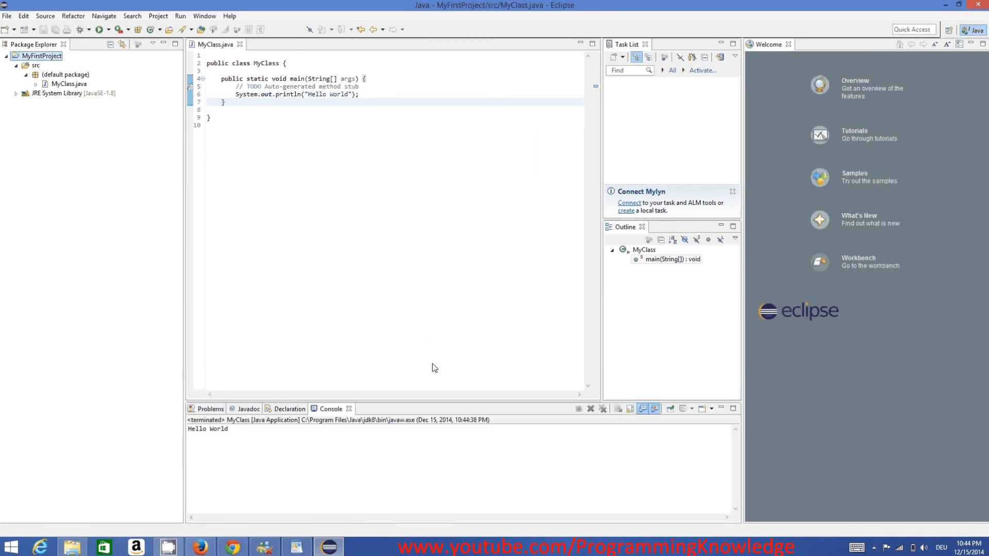
triple_click(265, 428)
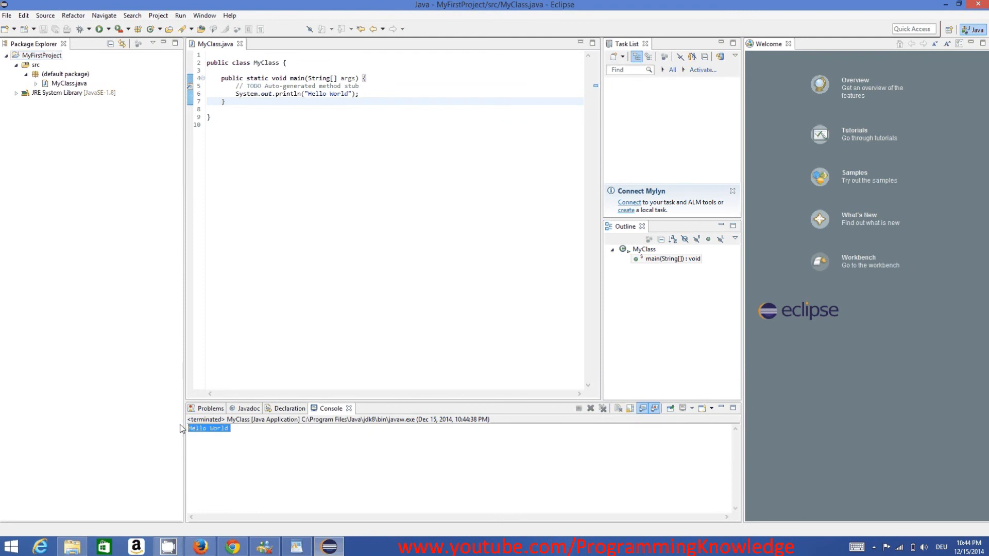
left_click(237, 428)
left_click_drag(384, 205, 196, 60)
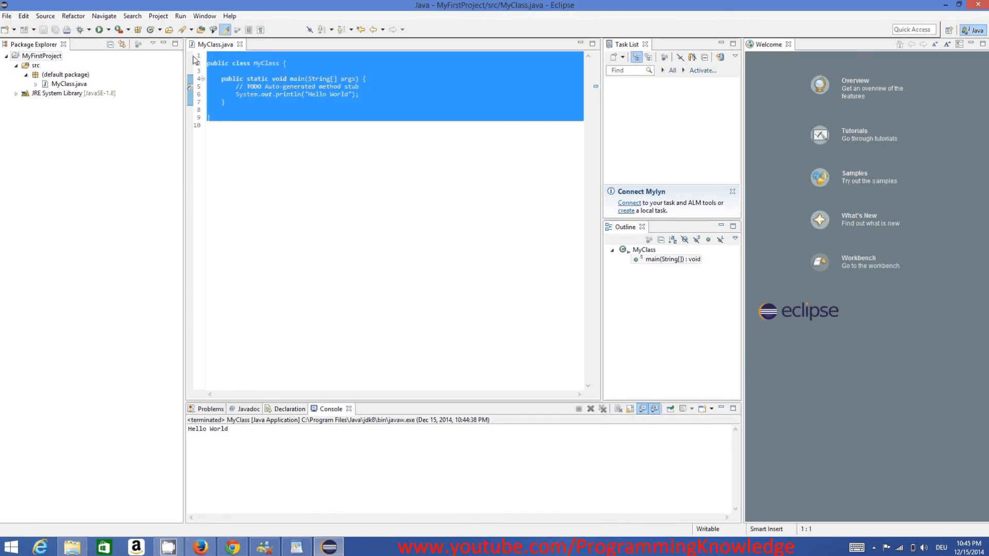
left_click(249, 79)
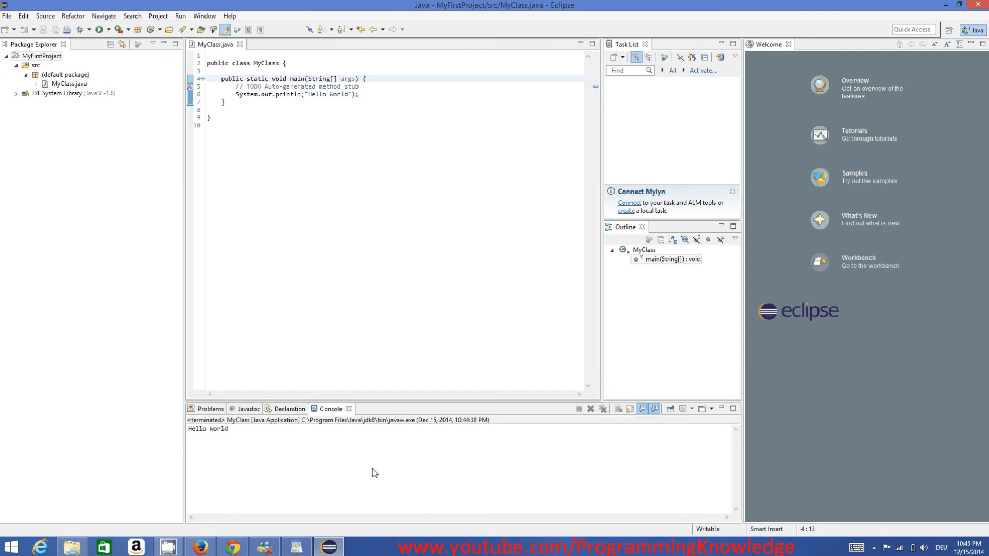
left_click(390, 553)
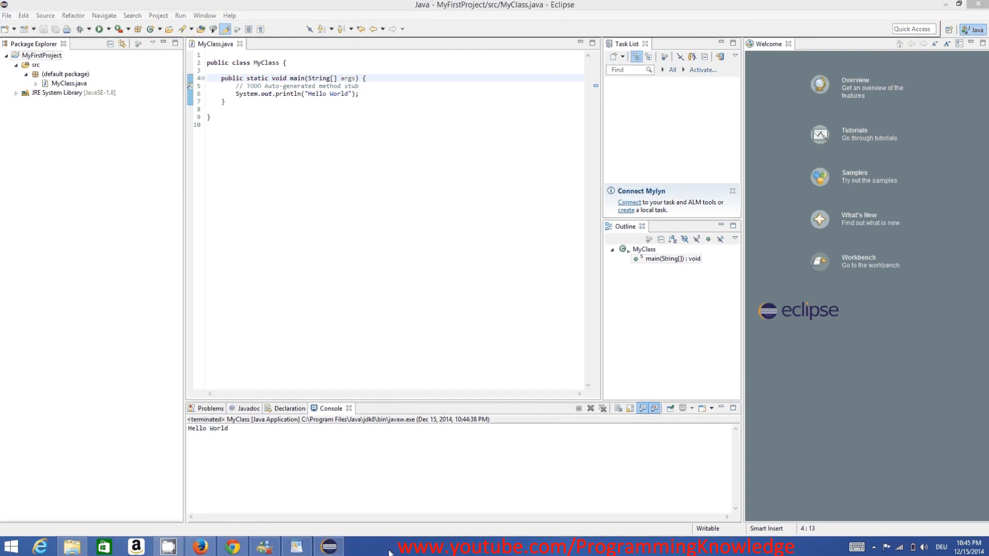